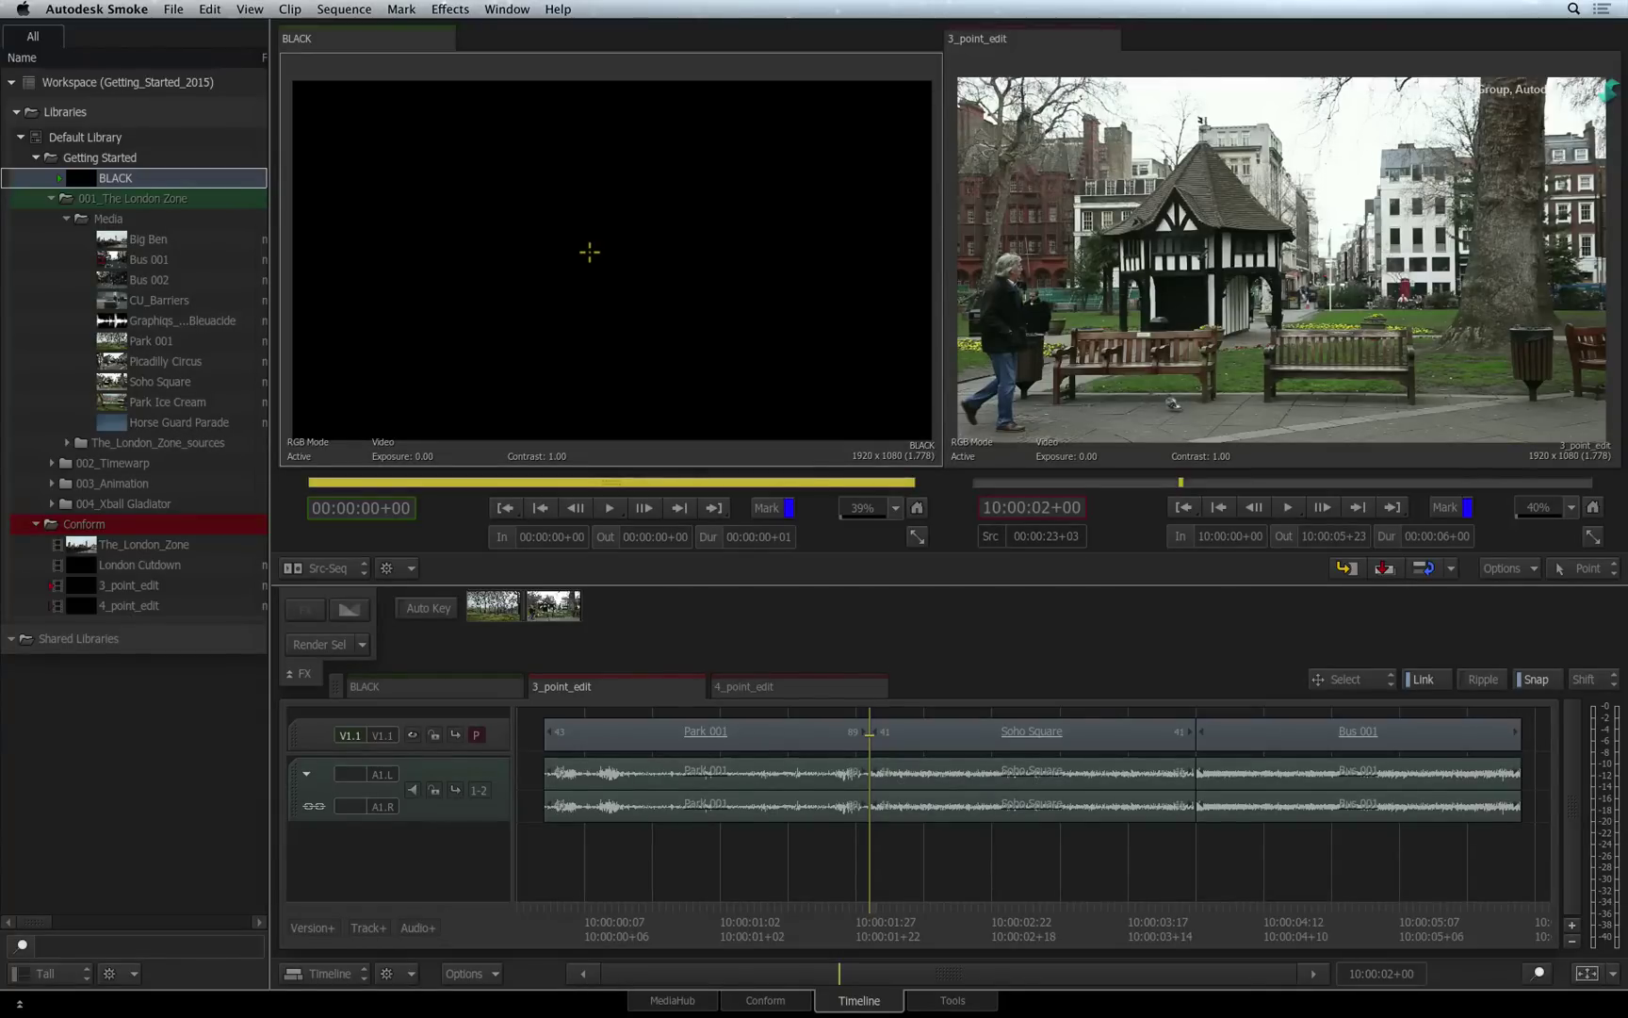
Step: Load Park Ice Cream as the source and scrub to its starting frame
click(223, 402)
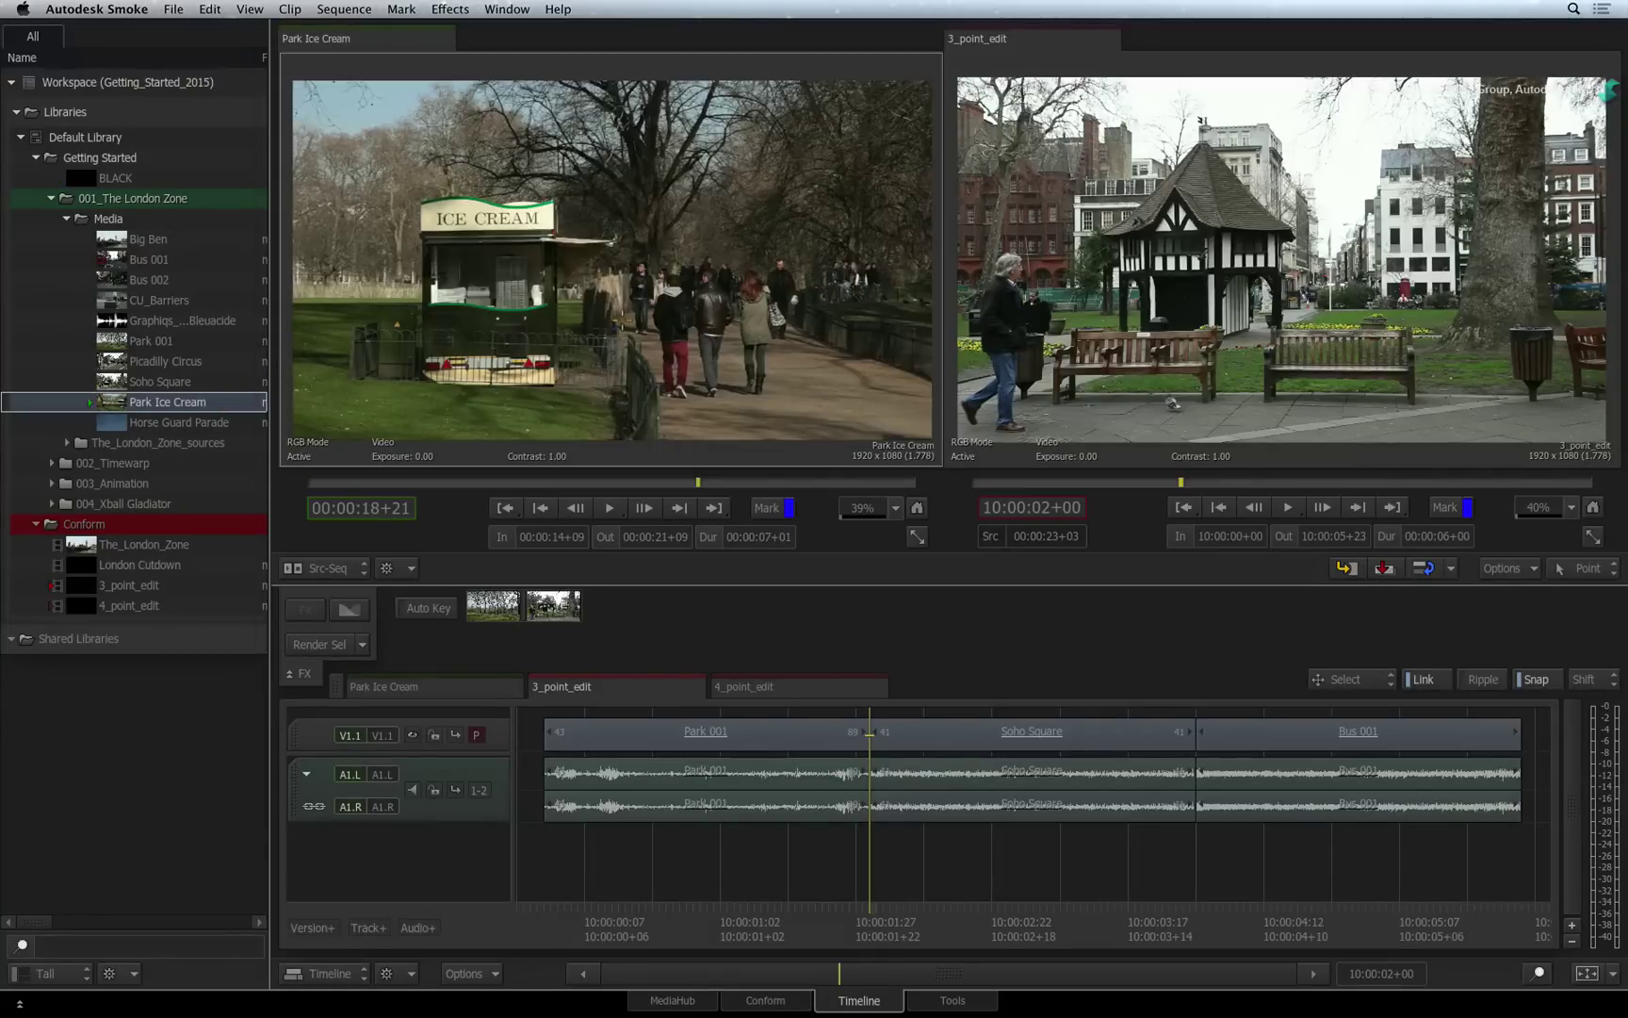
mouse_move(696, 478)
mouse_down()
mouse_move(716, 480)
mouse_move(543, 484)
mouse_up()
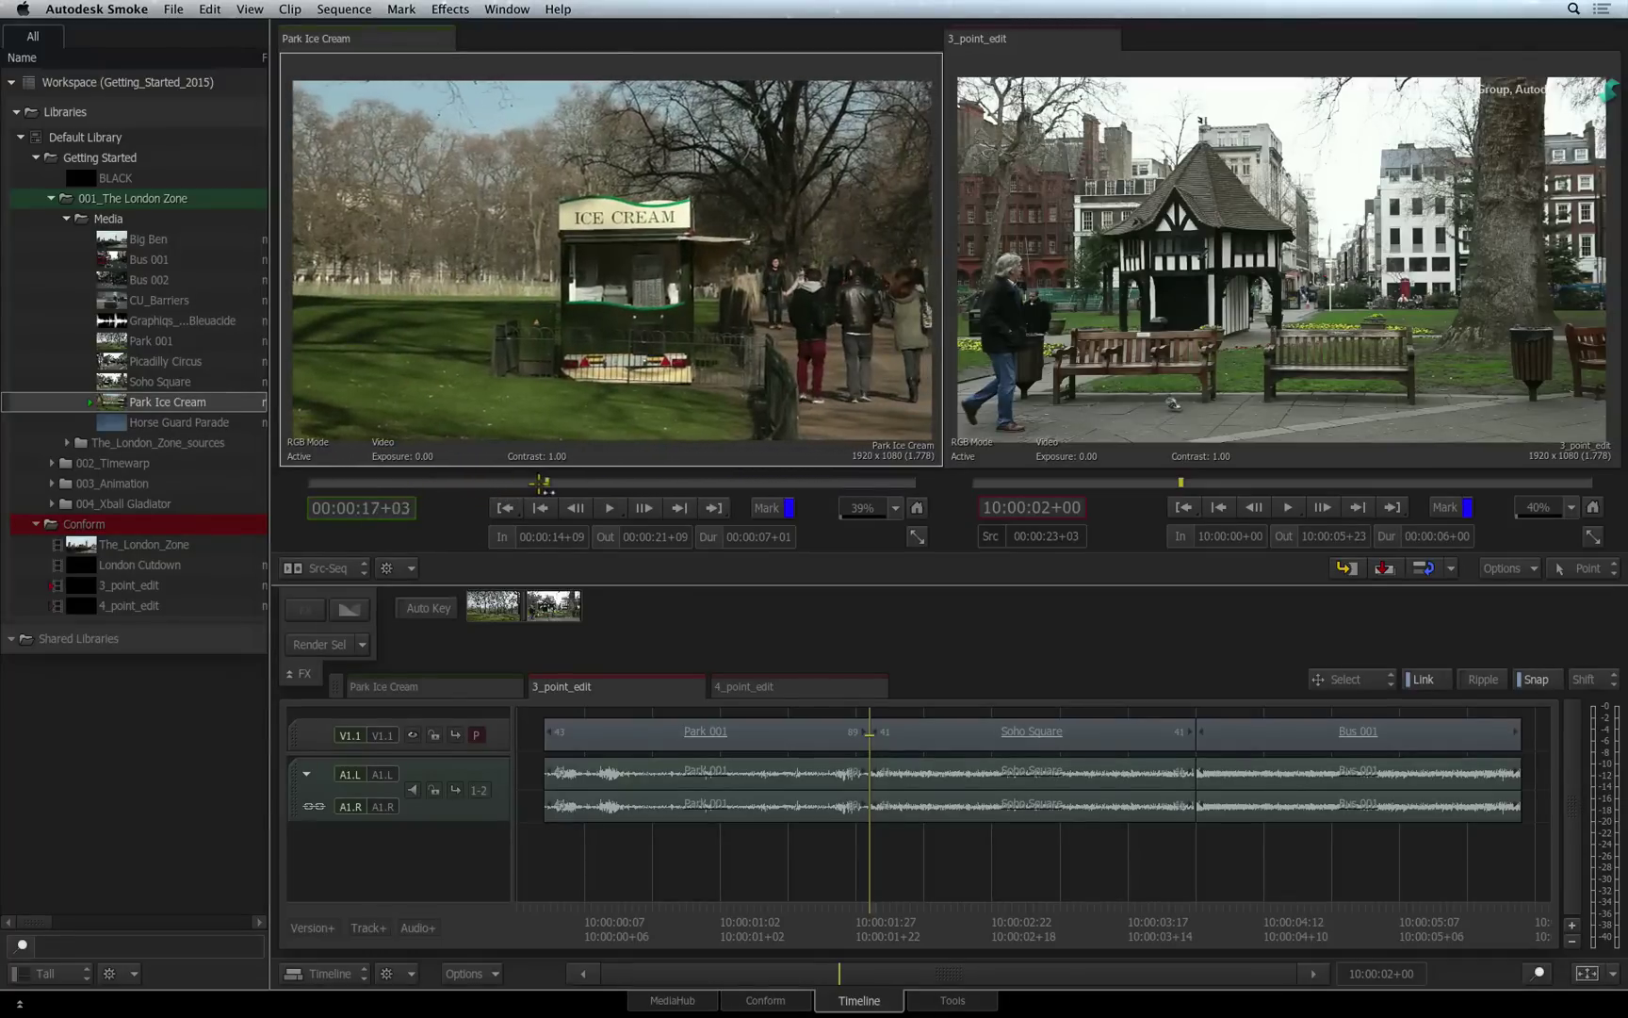
drag(543, 484, 544, 484)
Step: Mark the source In at 00:00:17+03 and Out at 00:00:18+16
key(i)
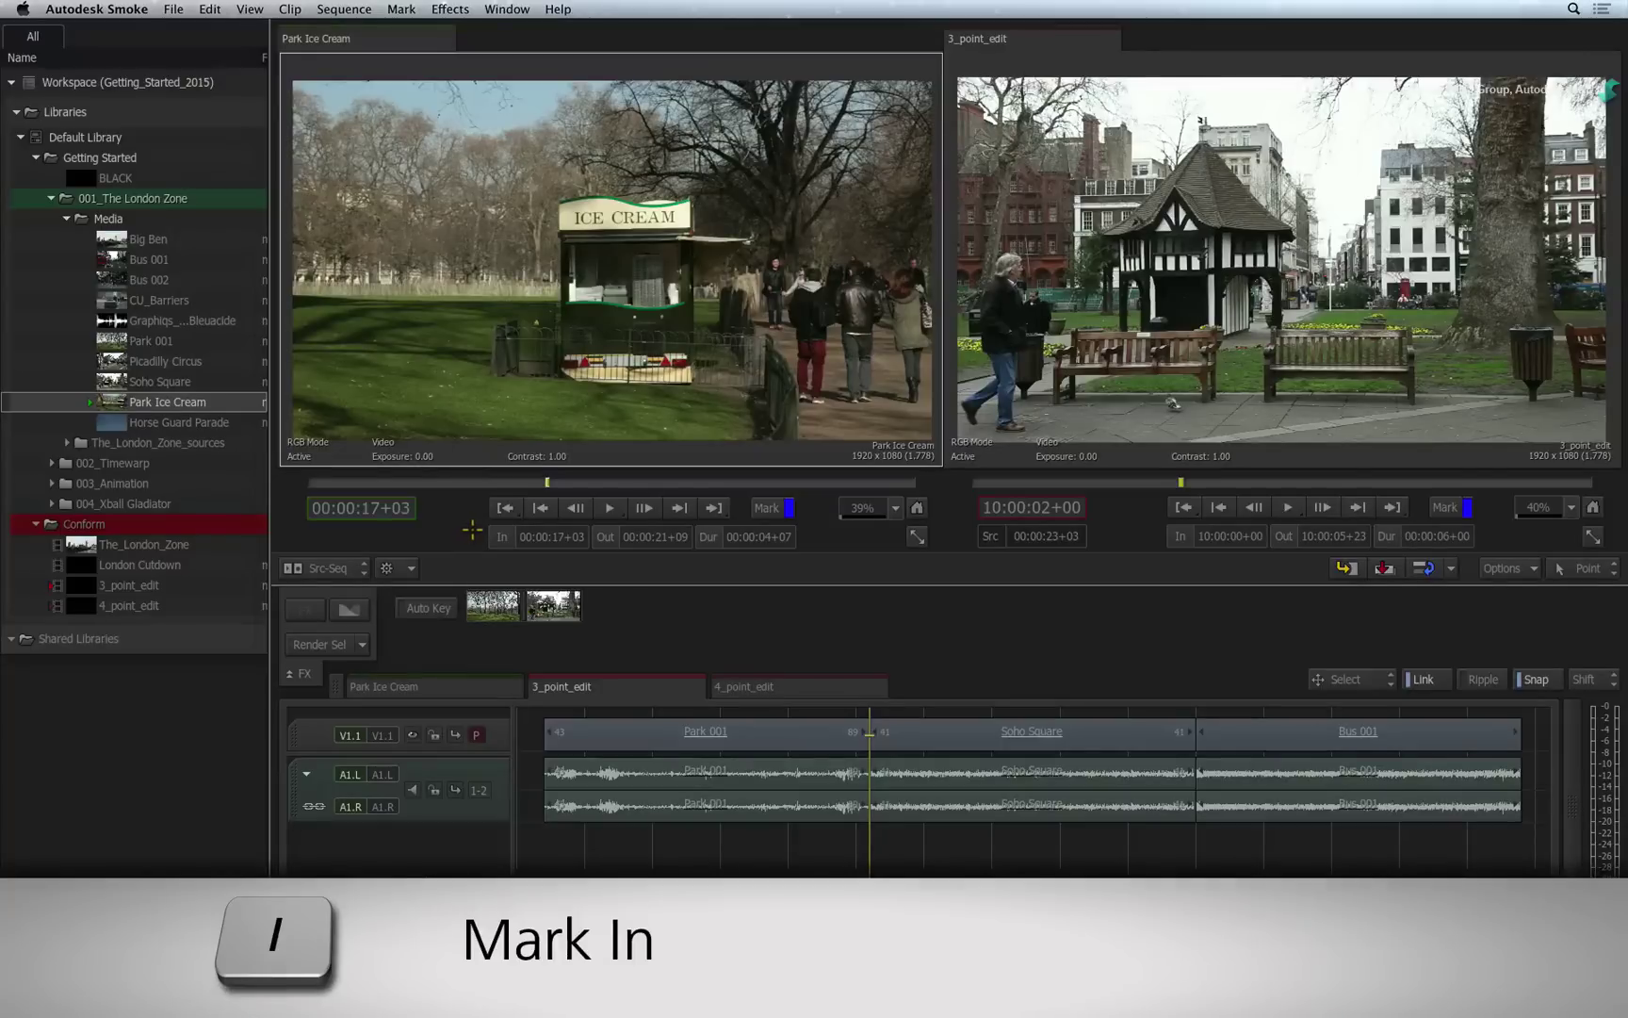
drag(550, 482, 679, 482)
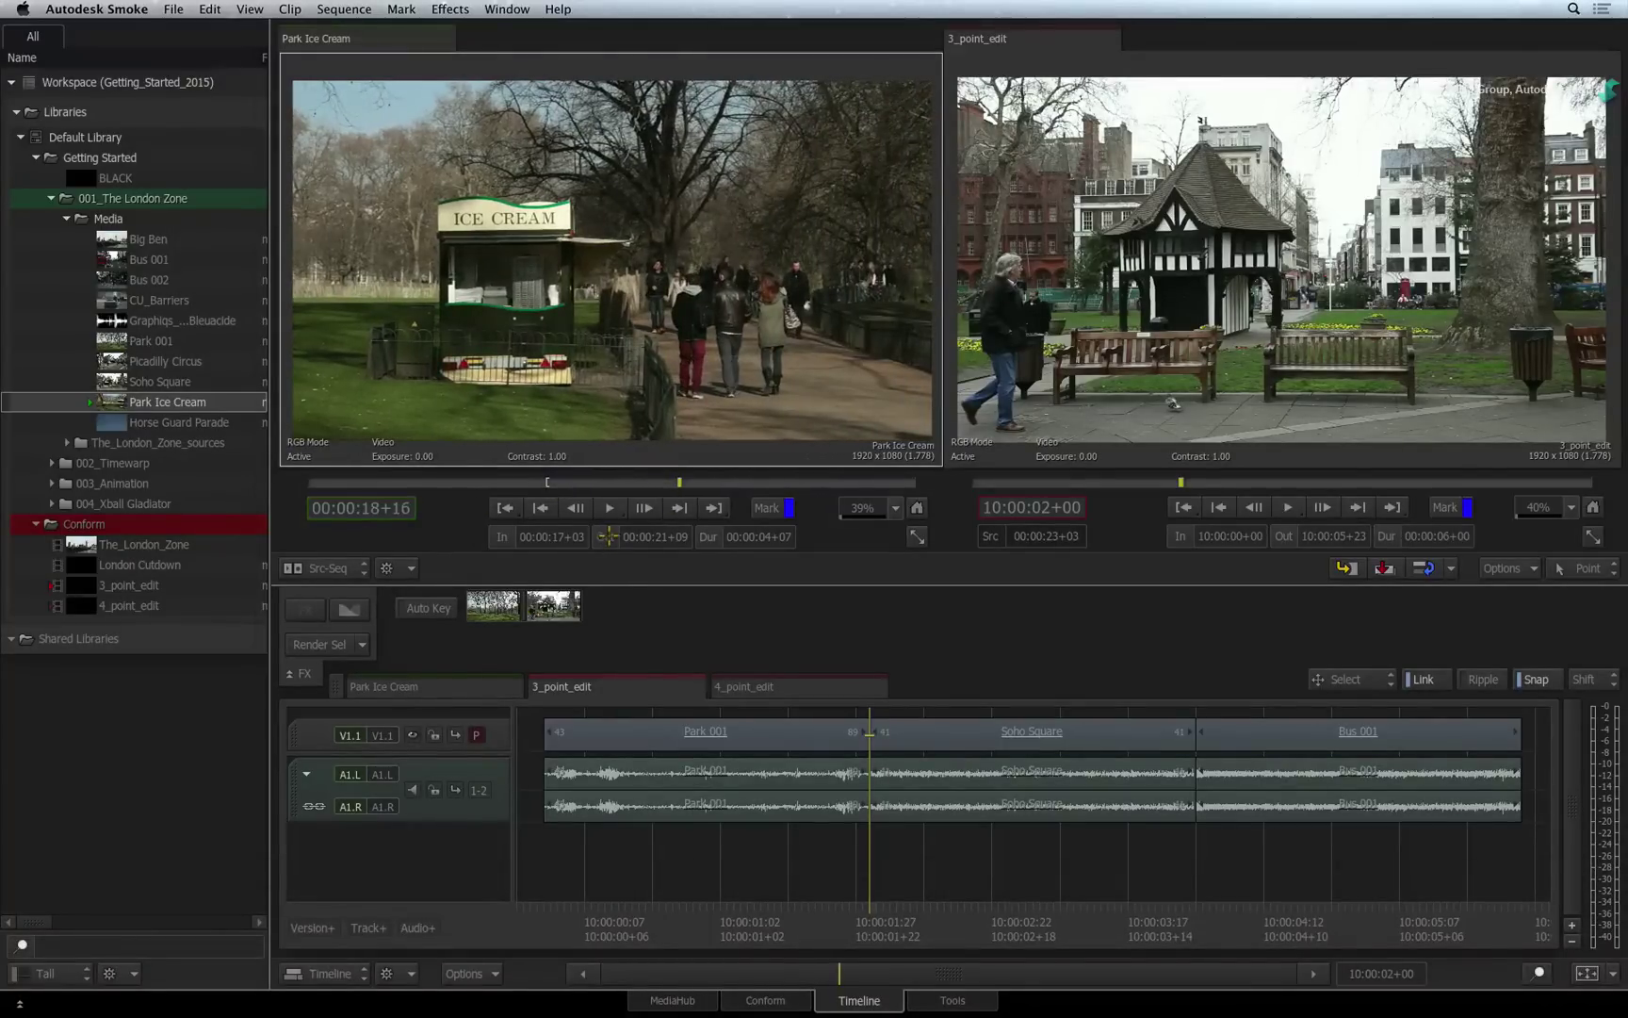
key(o)
click(346, 777)
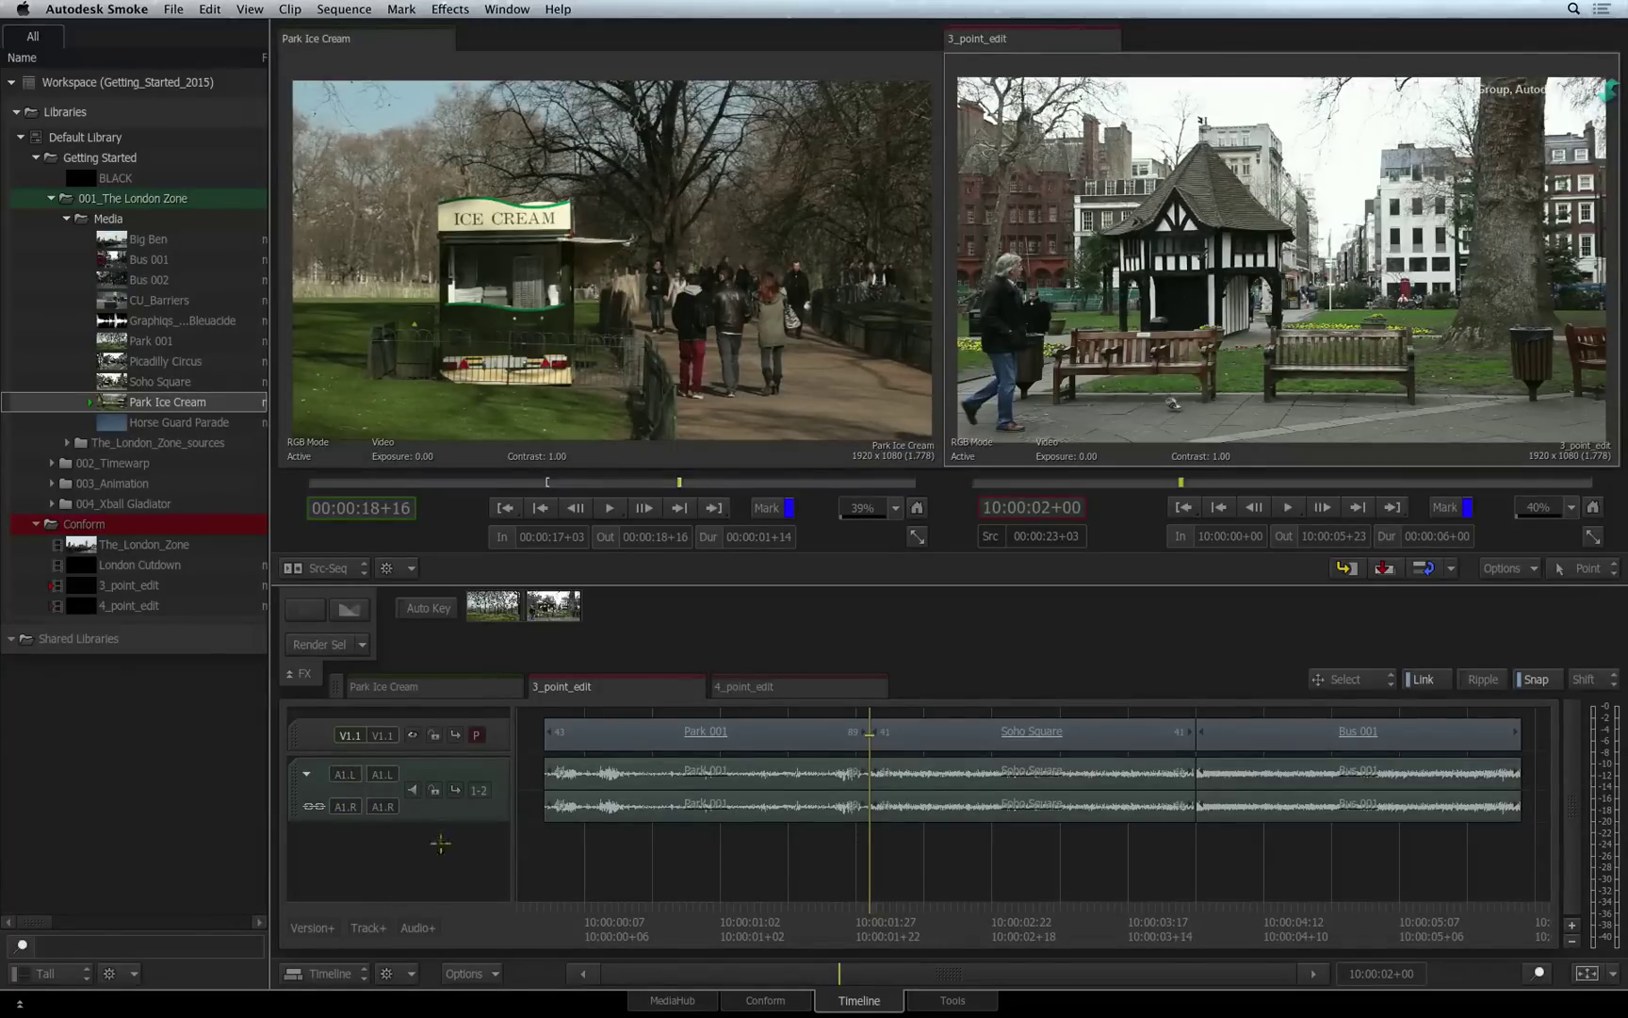
Step: Mark the 3_point_edit In at 10:00:02+10, inside the Soho Square shot
drag(911, 909, 954, 914)
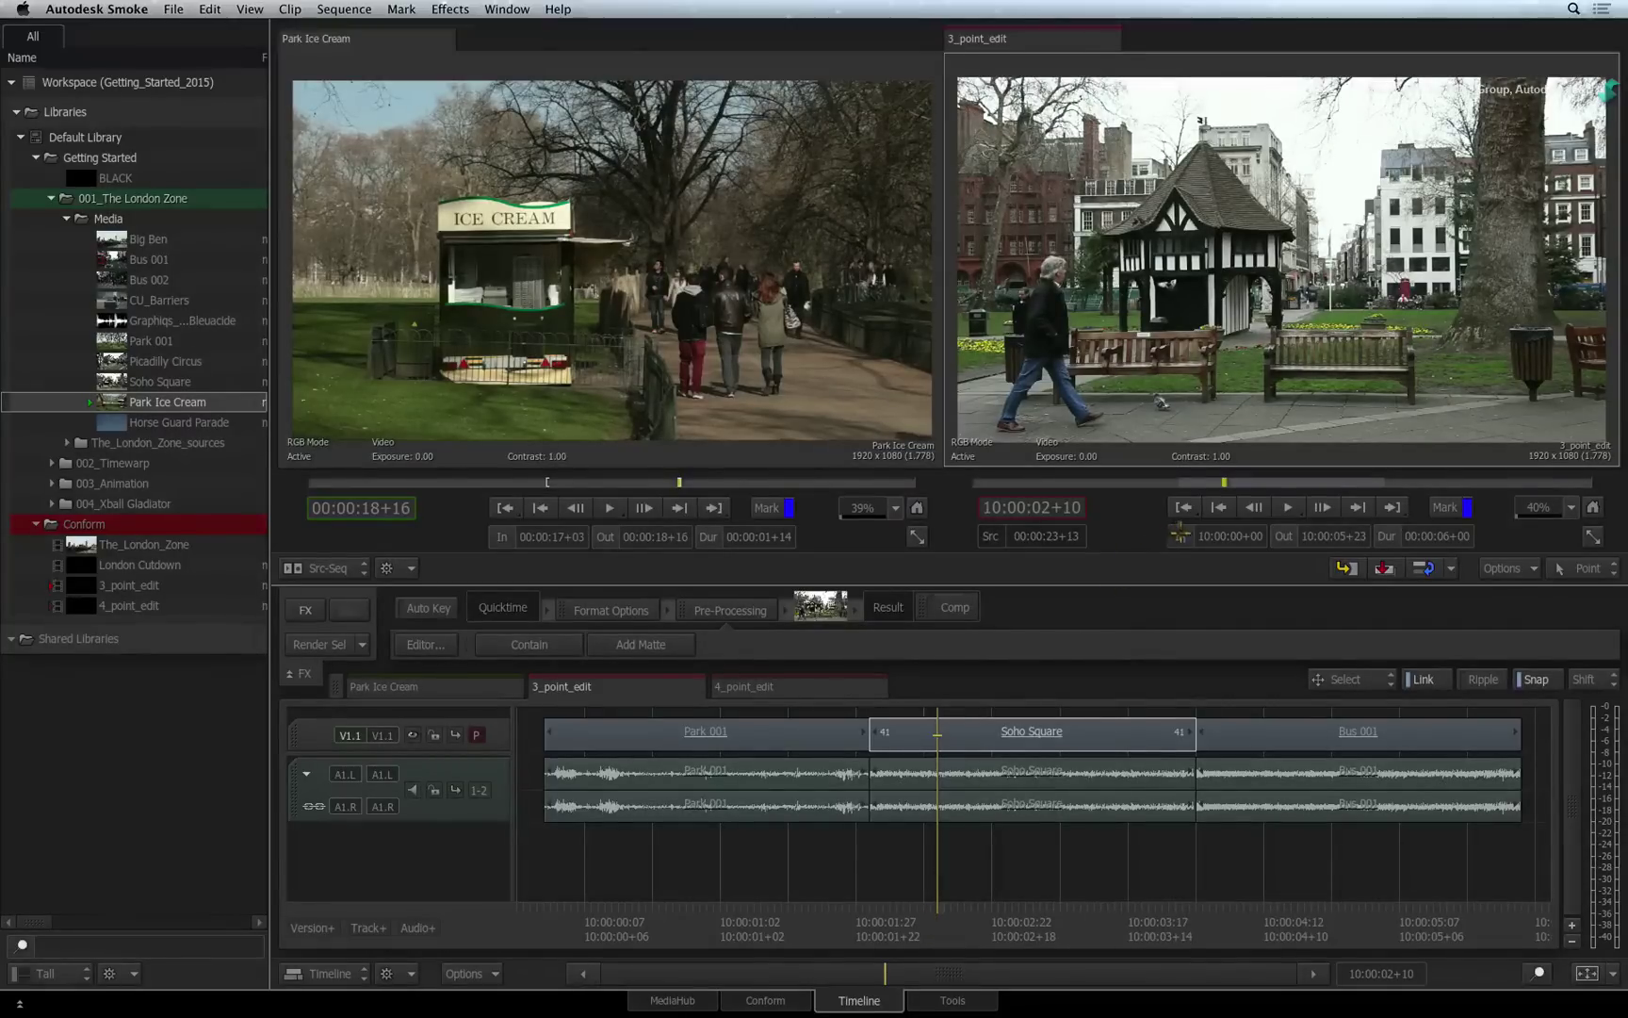
key(i)
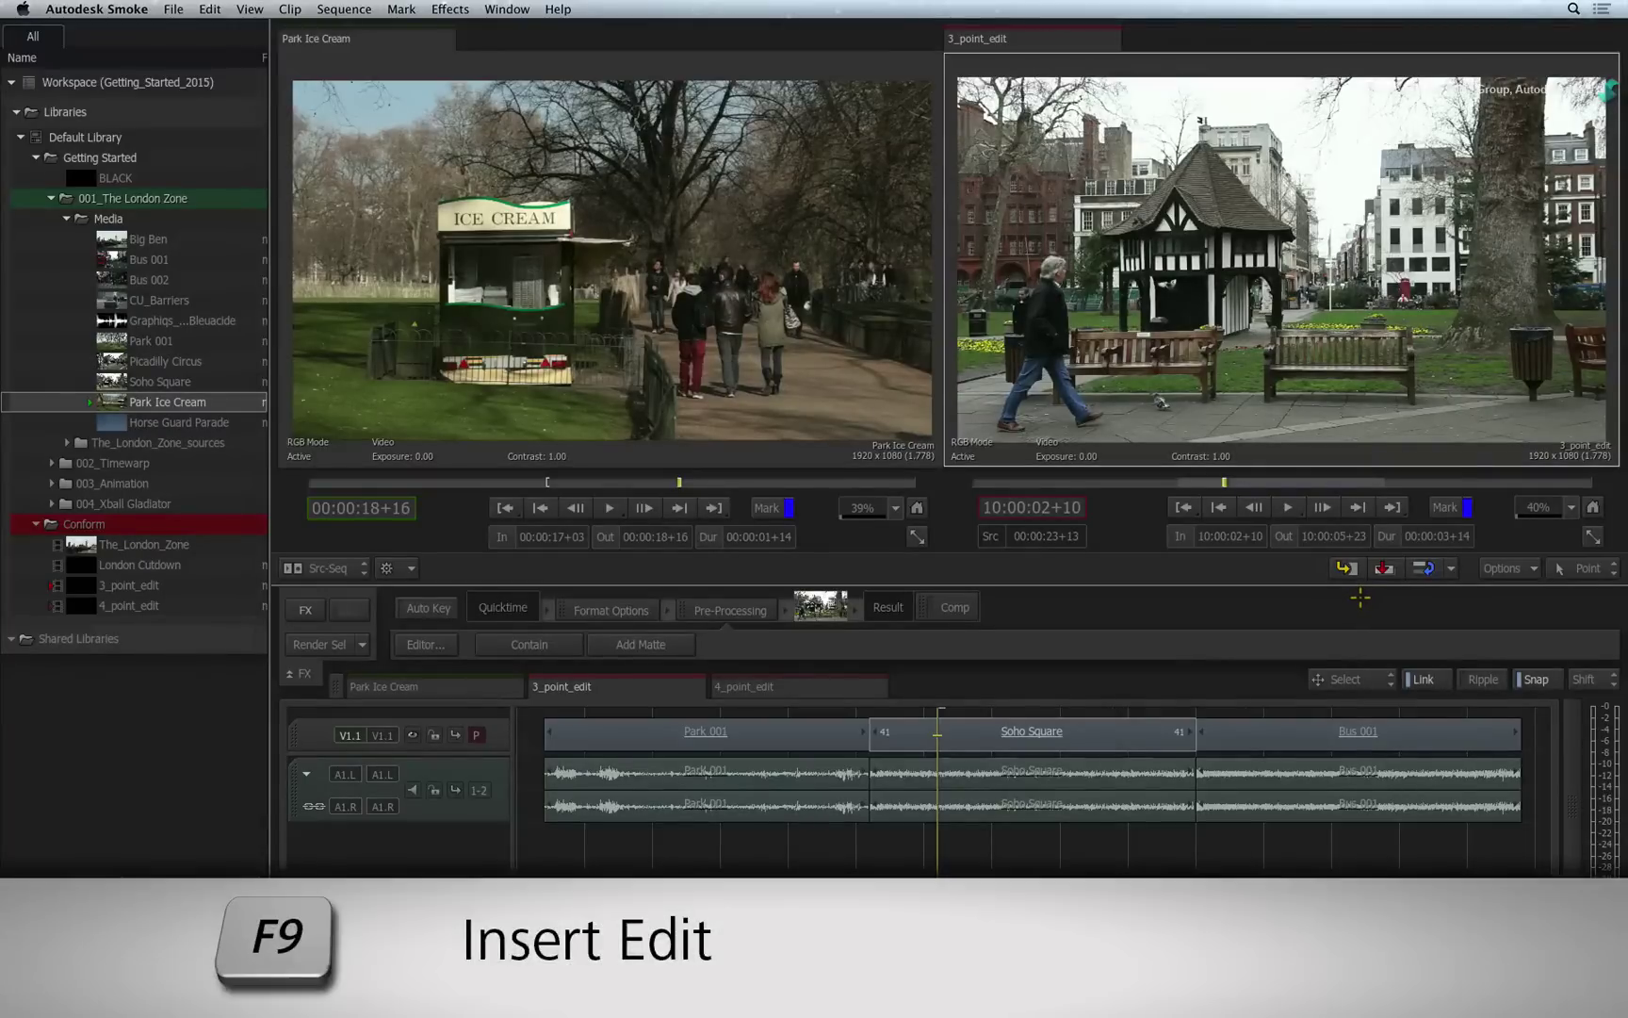
Step: Insert, then overwrite, Park Ice Cream at the In; undo both and clear the In
key(F9)
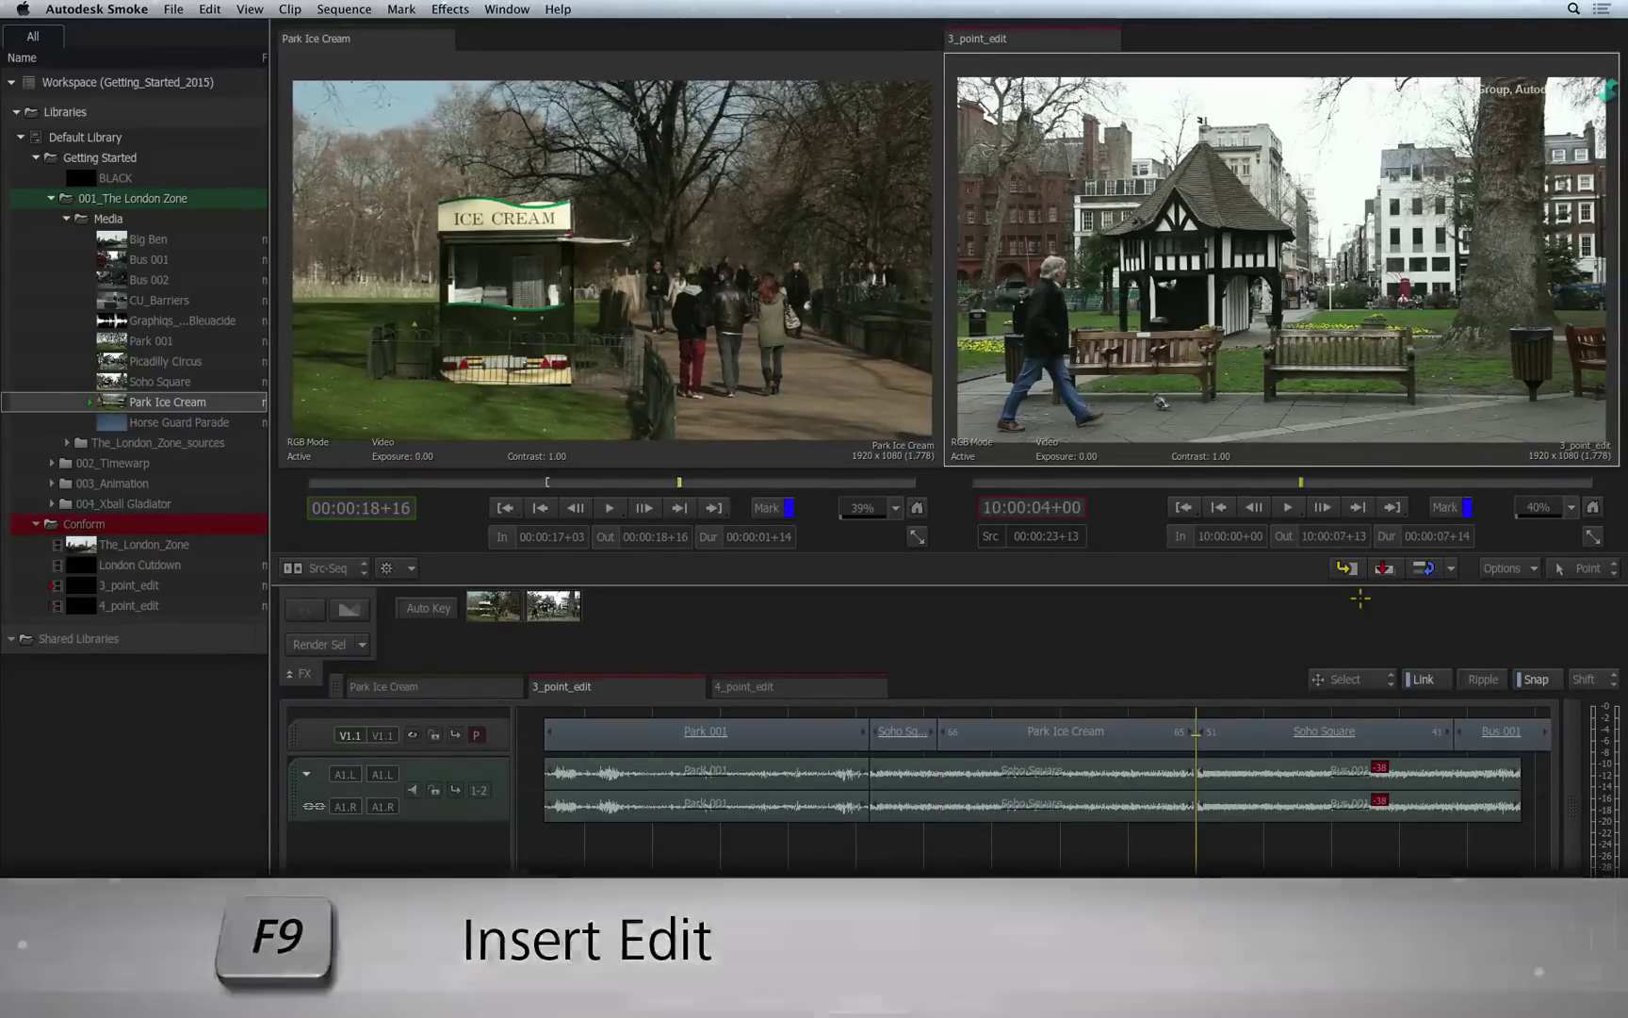
key(F10)
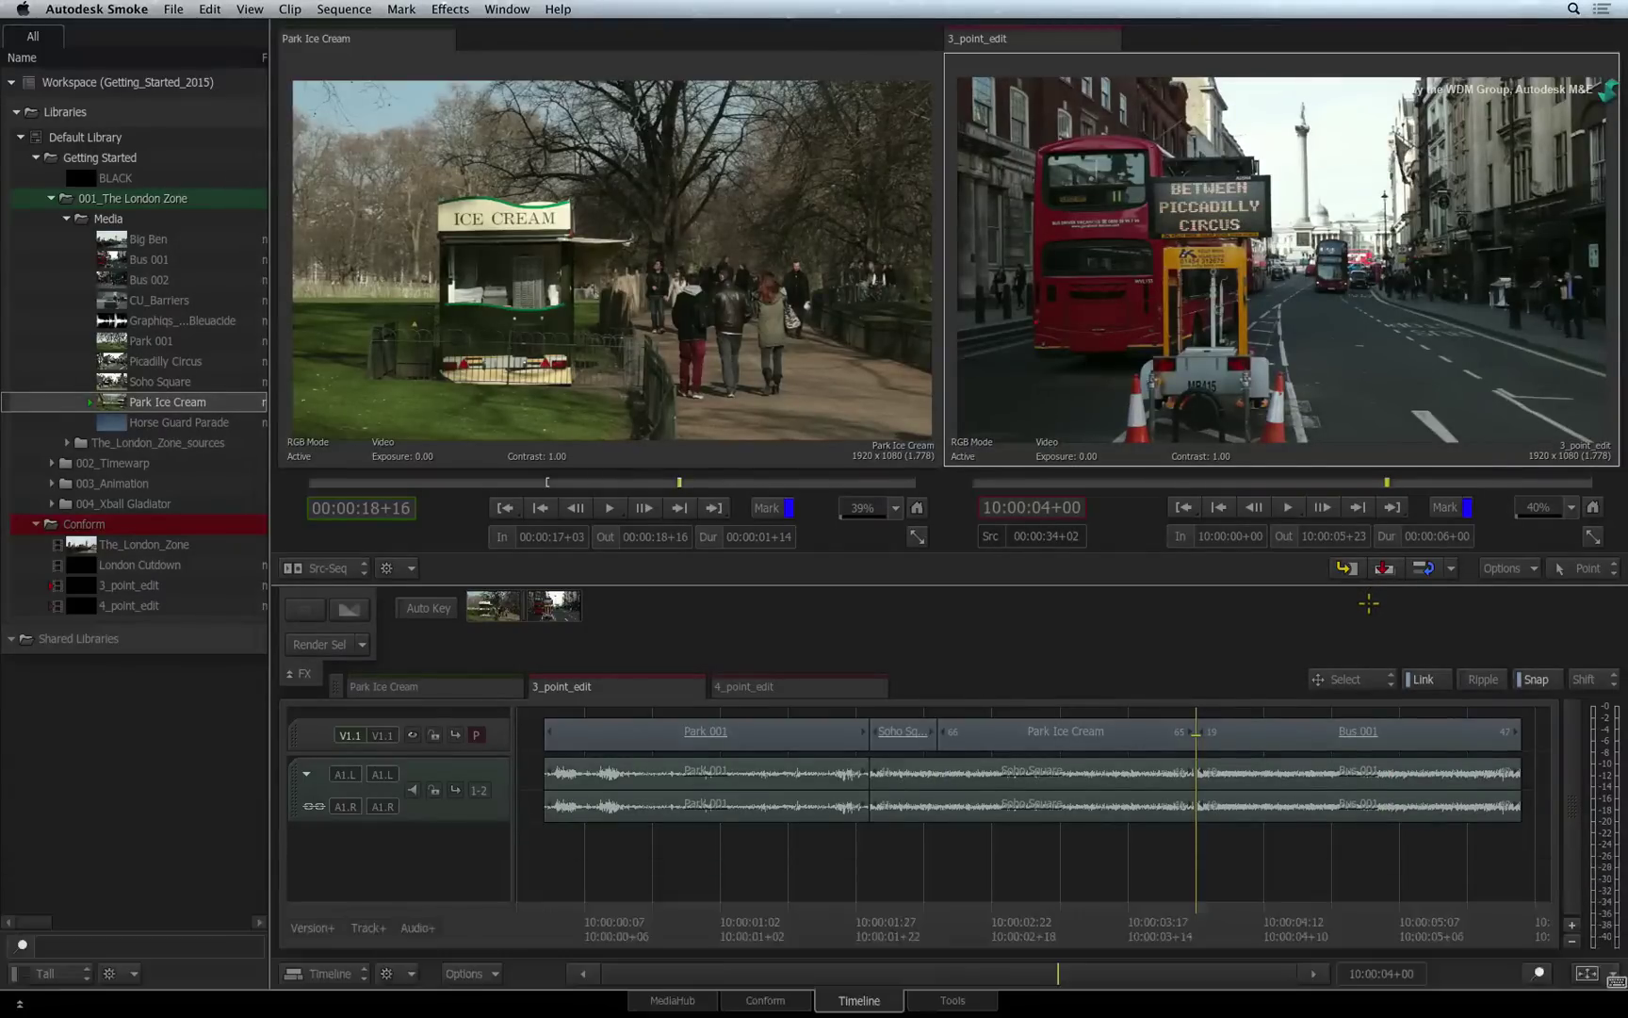
key(ctrl+z)
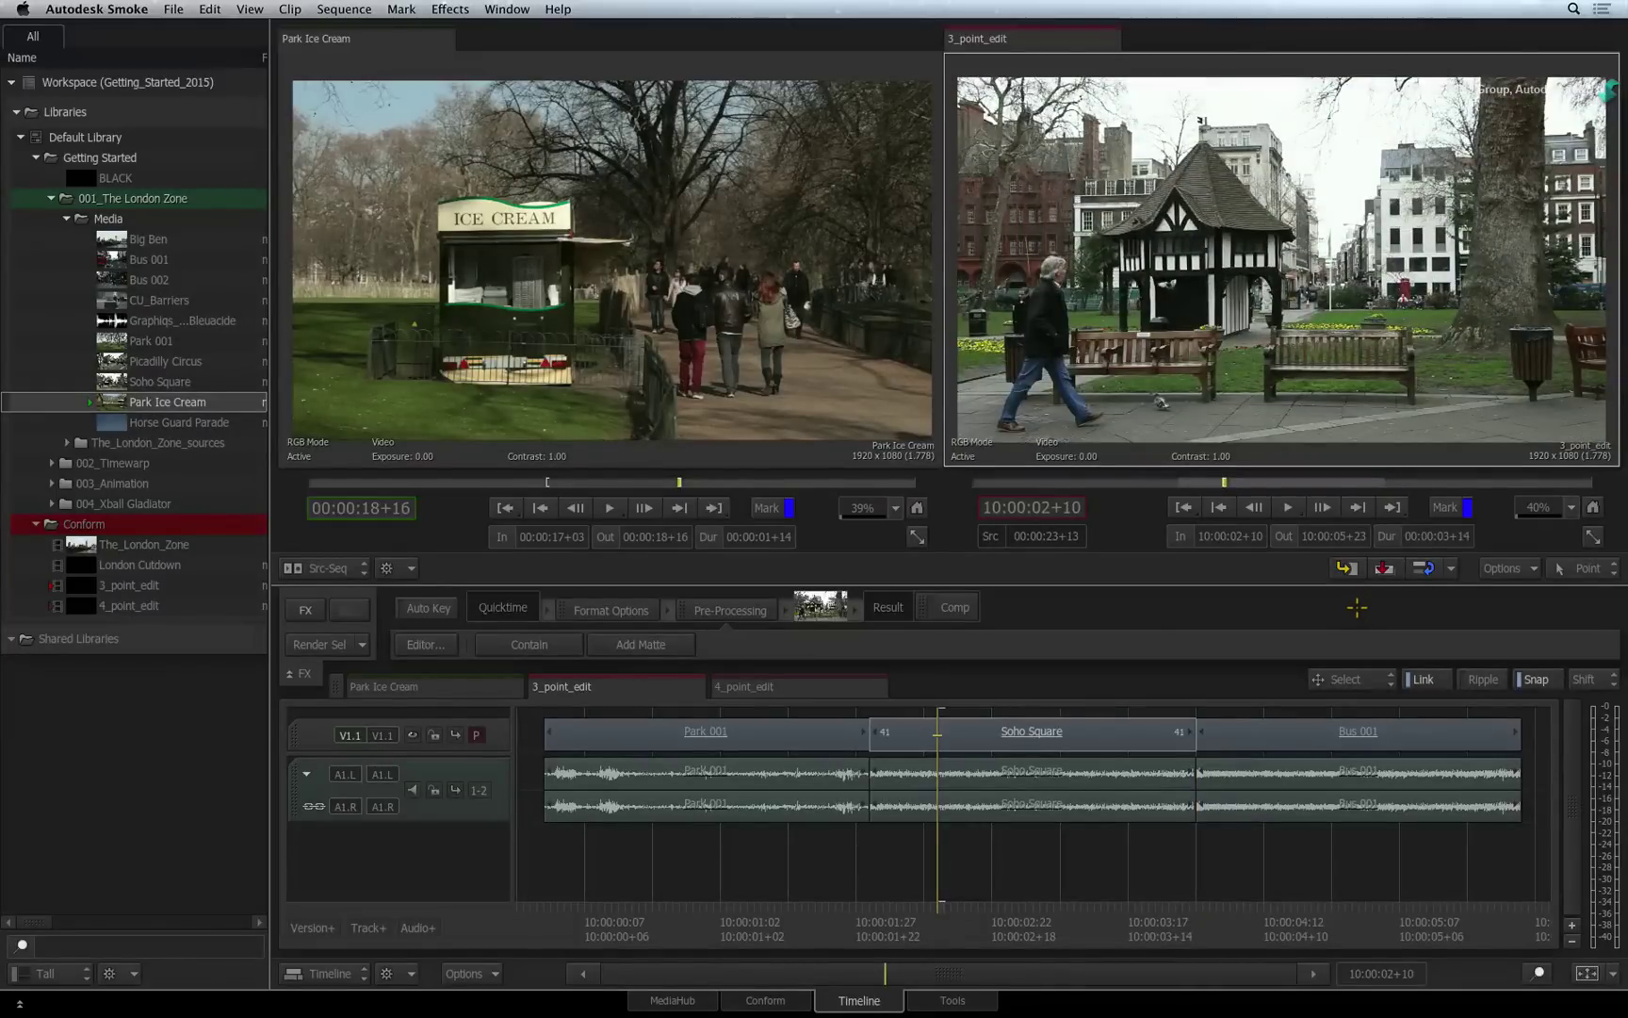
key(alt+i)
Step: Back-time the edit to a new Out, undo it, clear the Out, and open 4_point_edit
key(o)
key(F10)
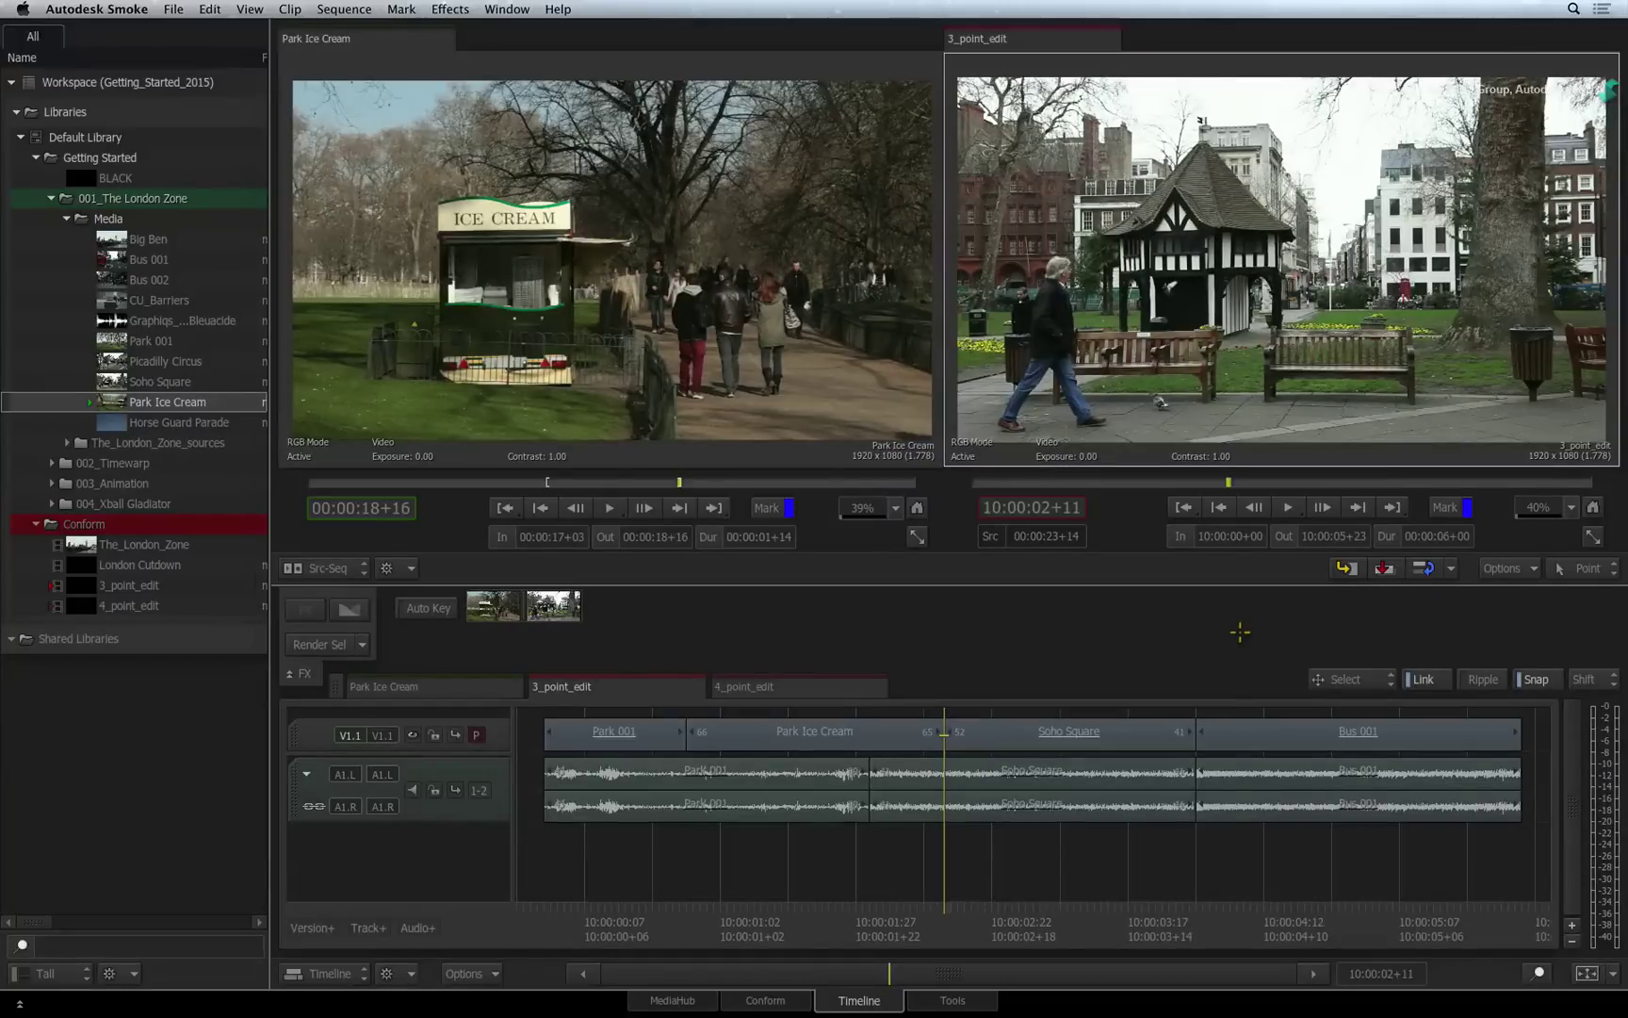
key(ctrl+z)
key(alt+o)
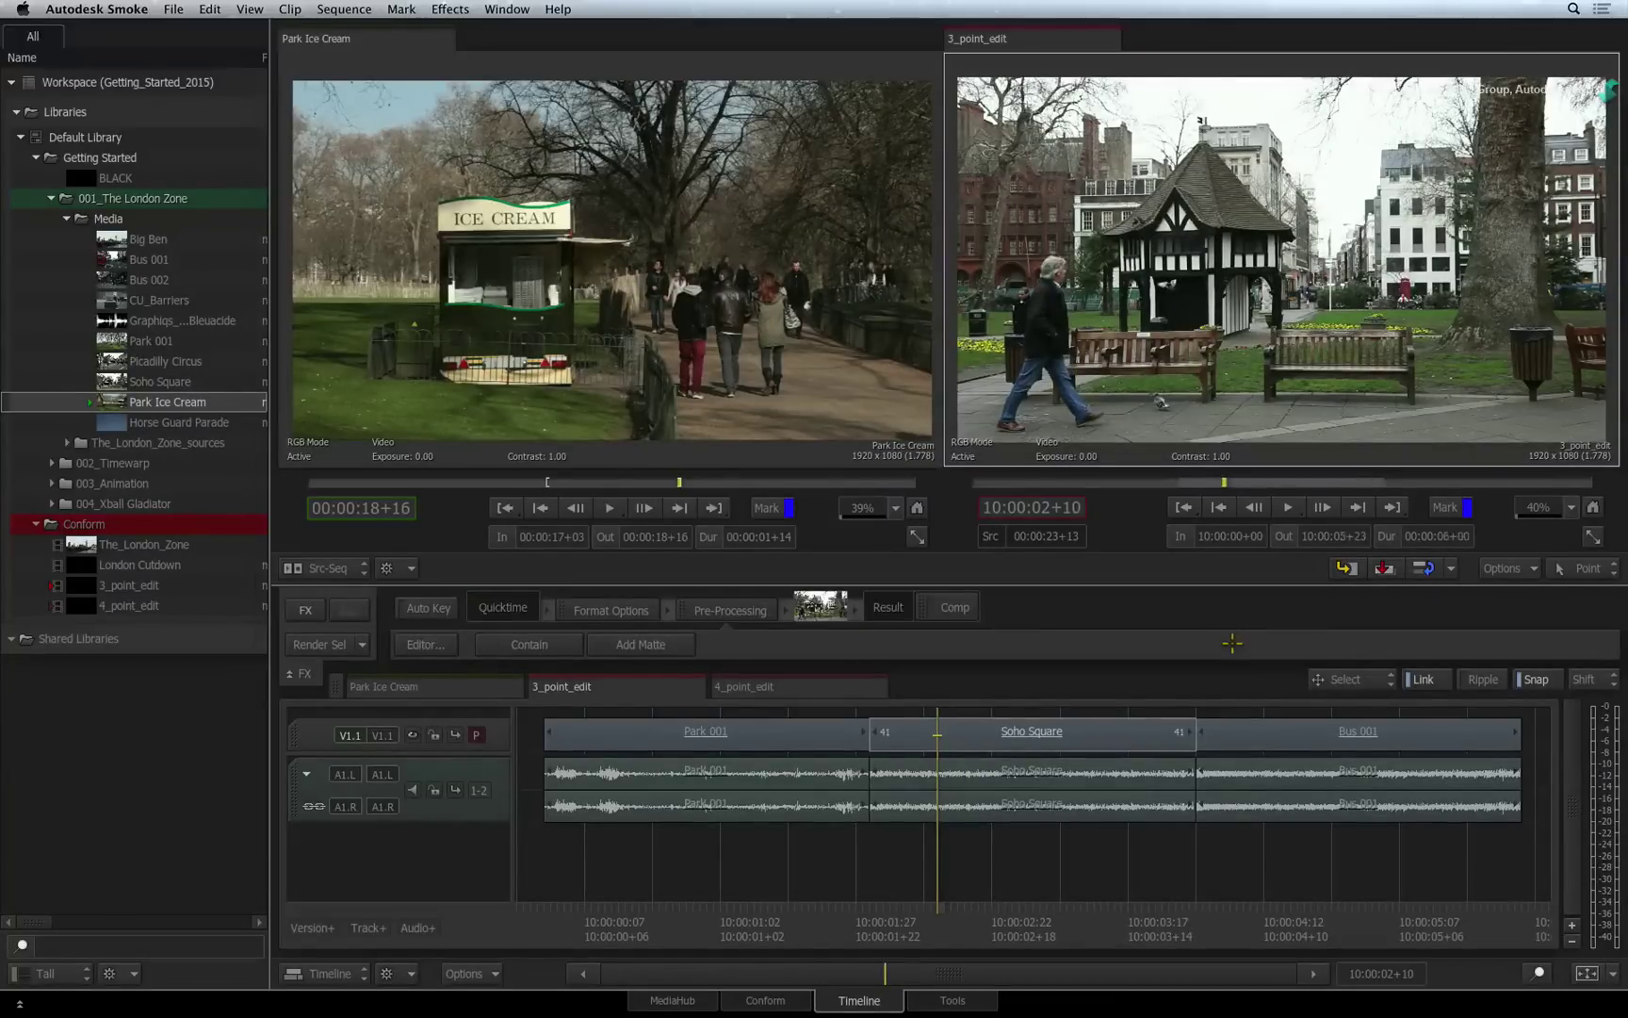
click(830, 686)
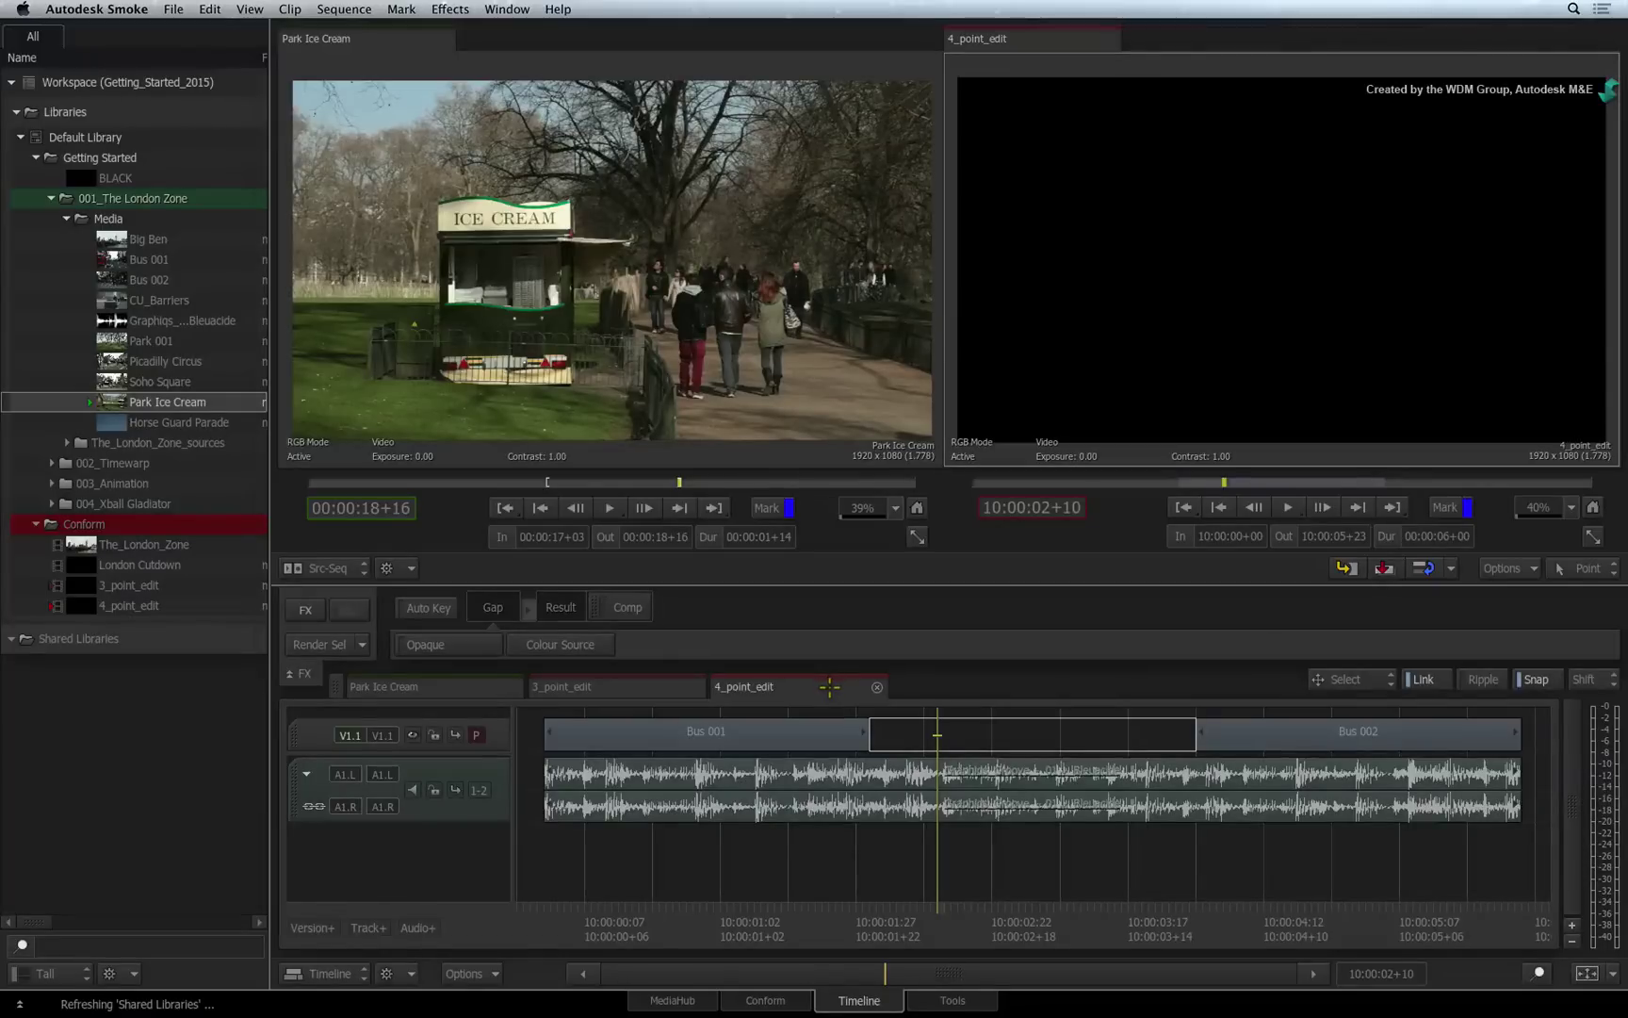
Step: Load Horse Guard Parade as the source and scrub back and forth through its footage
click(233, 423)
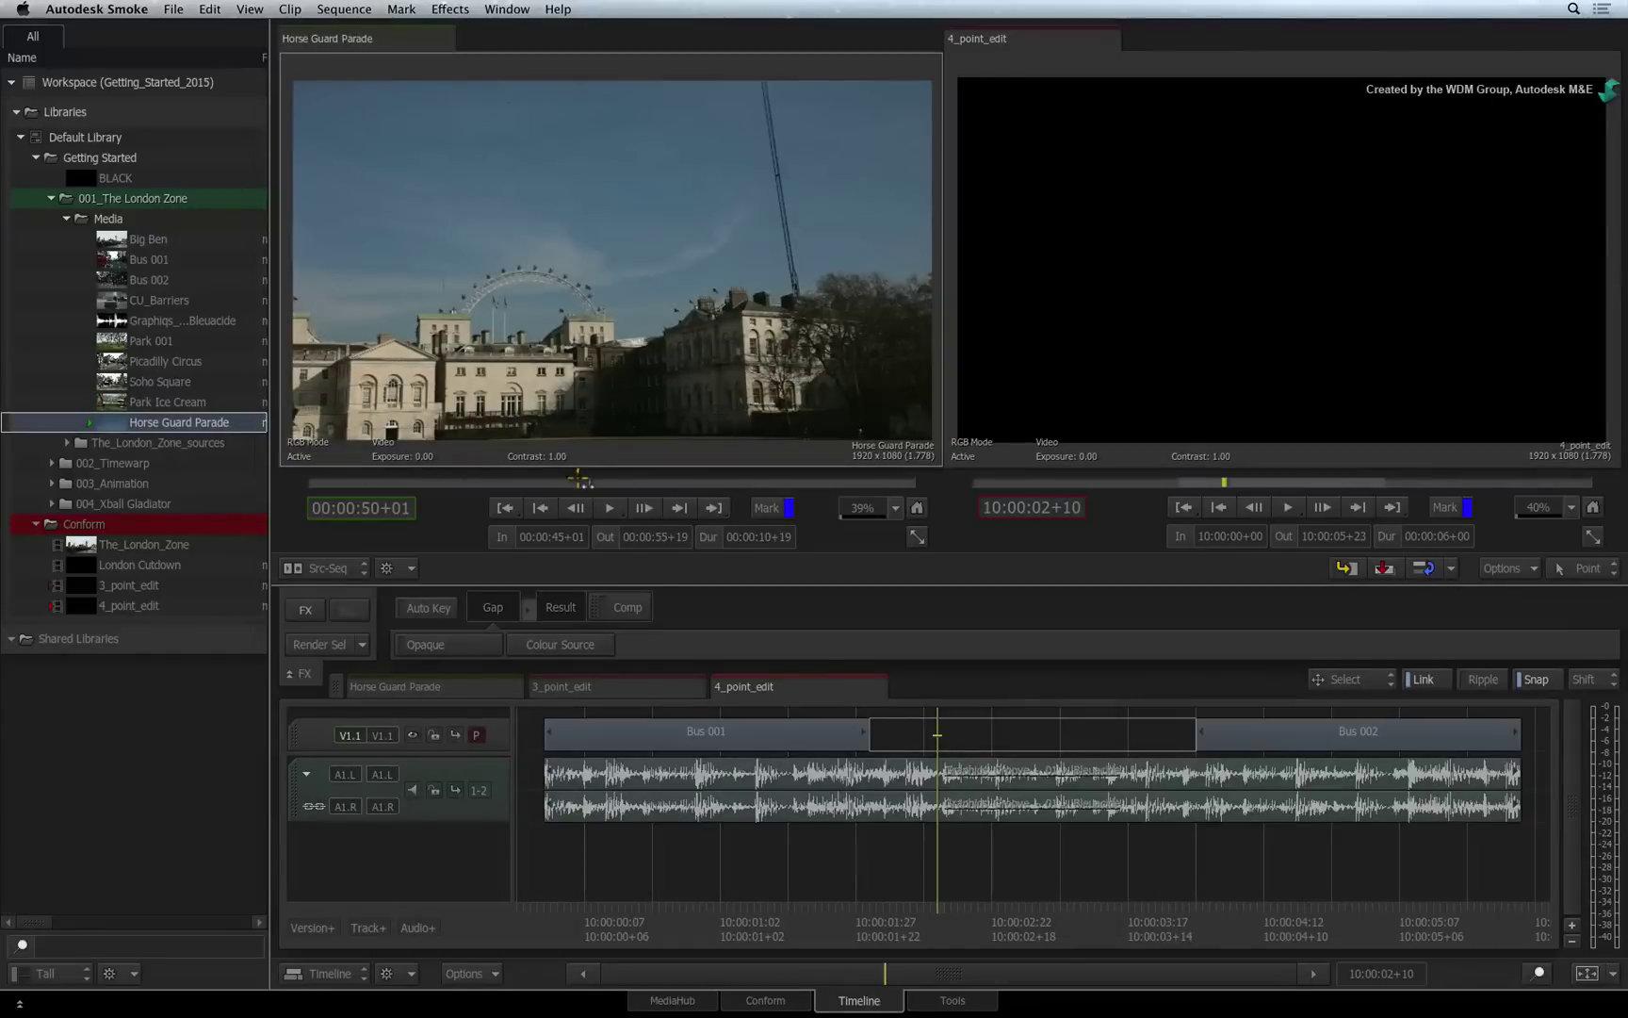
mouse_move(583, 483)
mouse_down()
mouse_move(479, 485)
mouse_move(704, 478)
mouse_move(542, 493)
mouse_up()
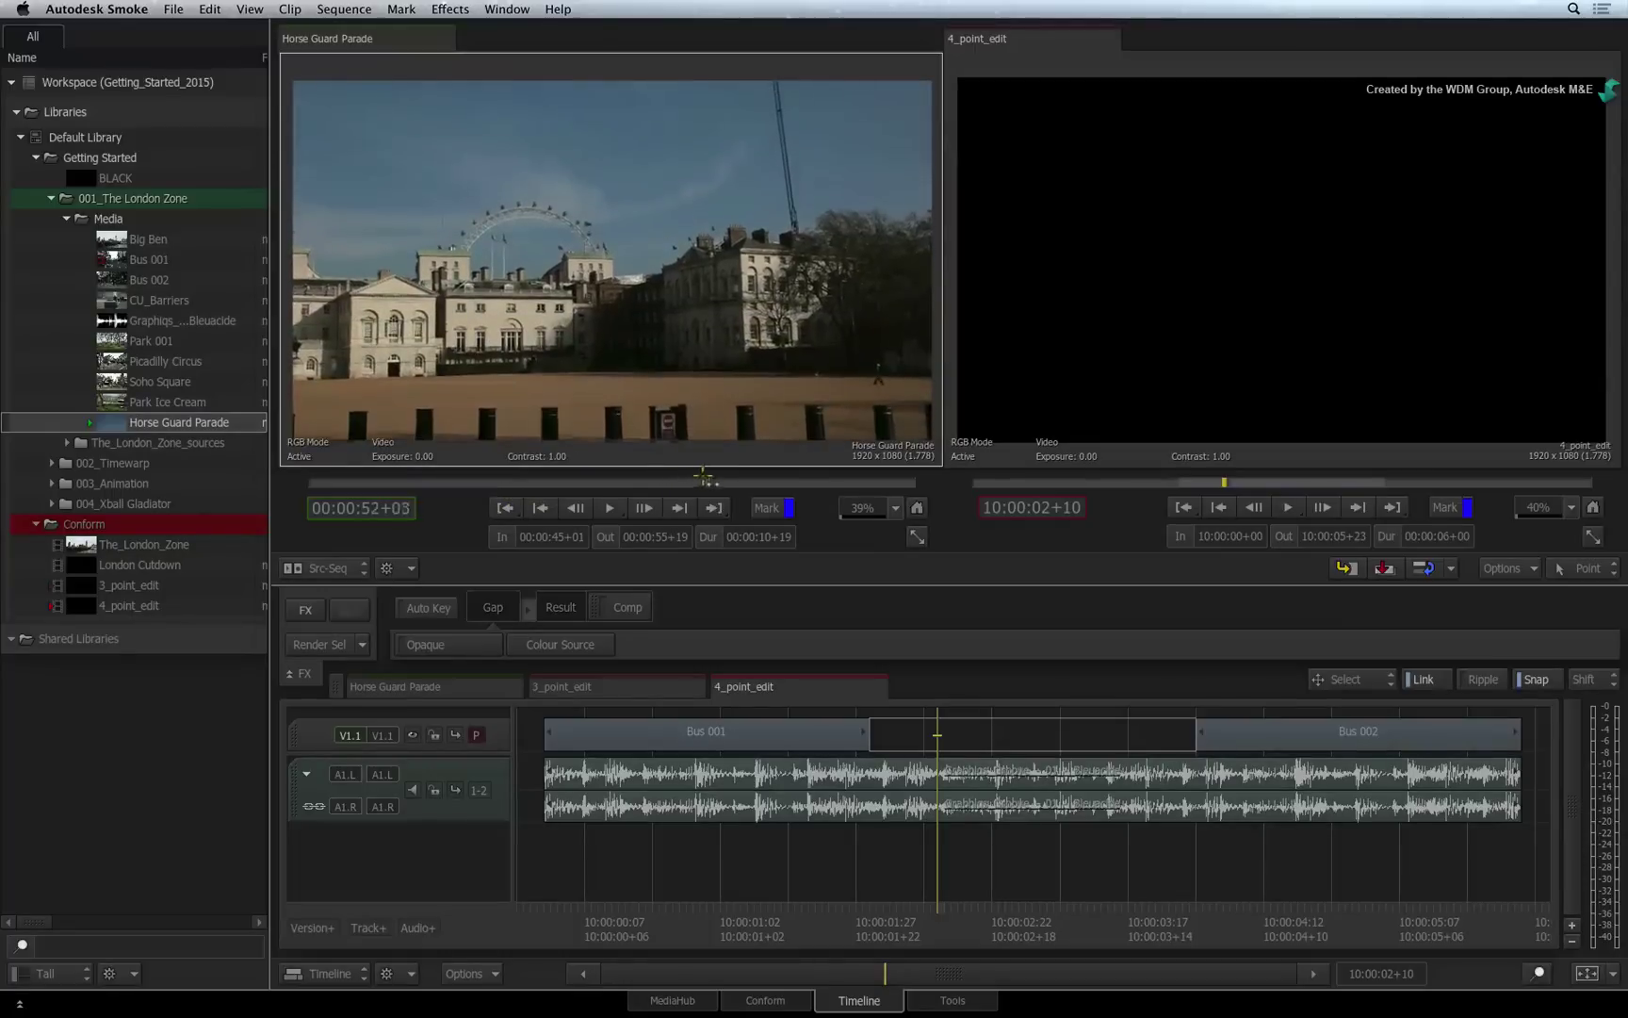
mouse_move(543, 494)
mouse_down()
mouse_move(694, 509)
mouse_move(575, 485)
mouse_move(746, 483)
mouse_up()
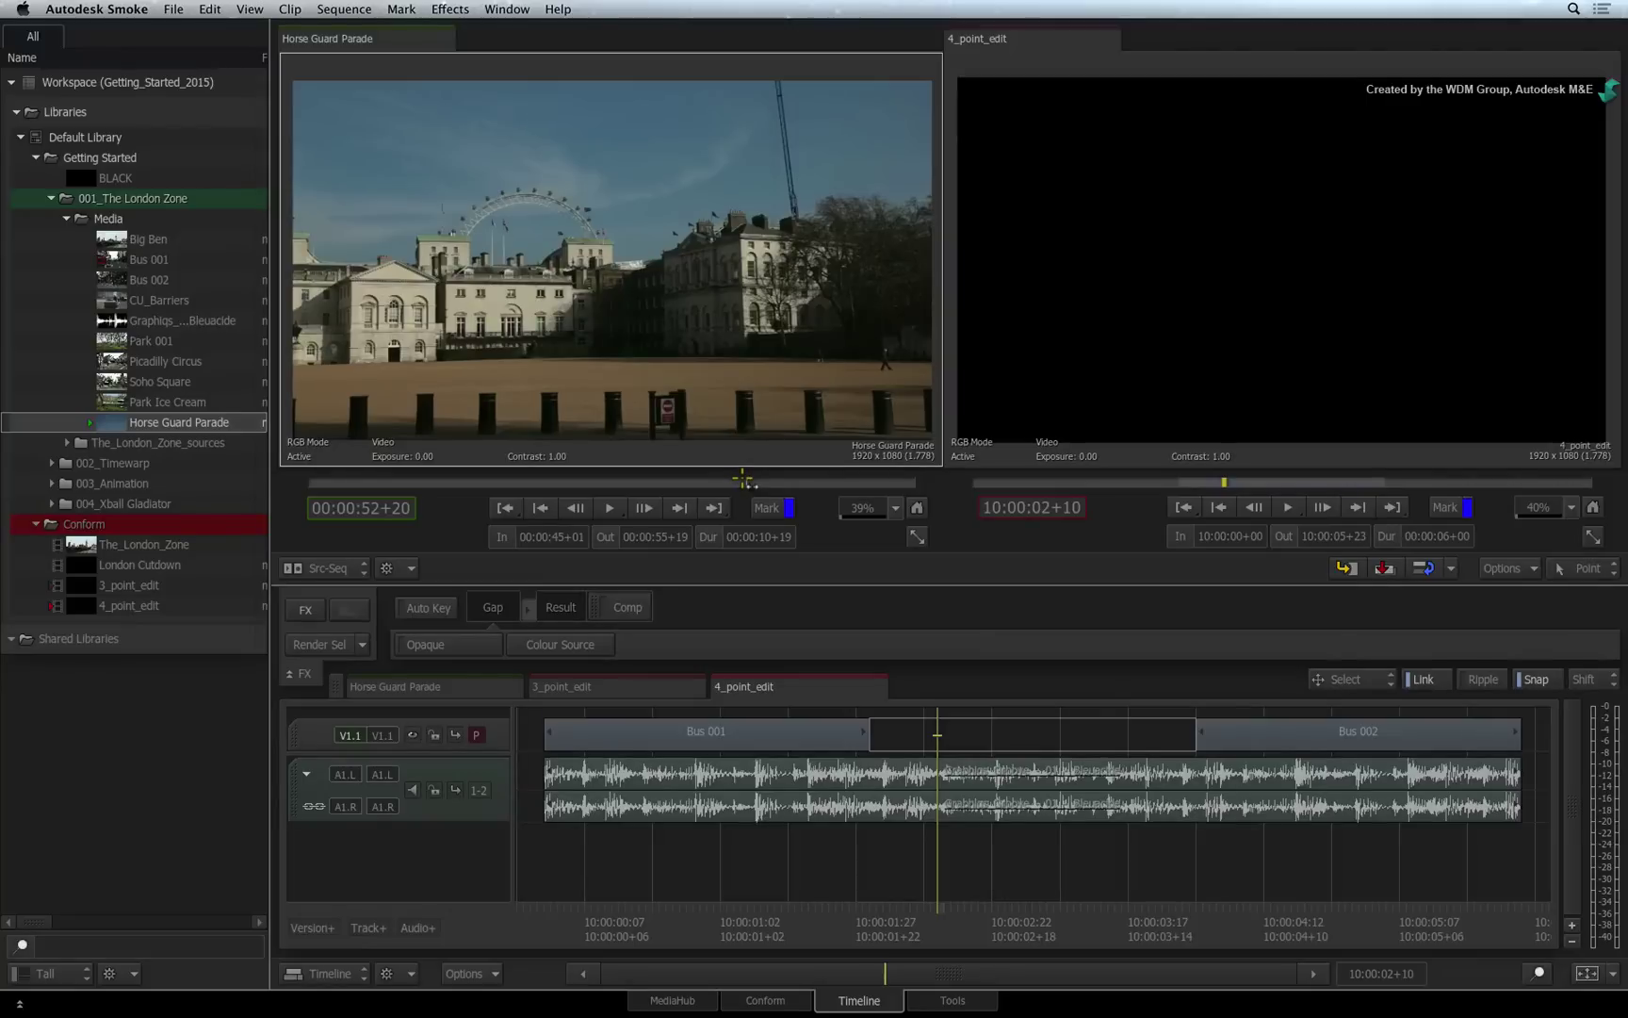
mouse_move(746, 481)
mouse_down()
mouse_move(655, 479)
mouse_move(677, 482)
mouse_up()
Step: Mark all of Horse Guard Parade and the Bus 001–Bus 002 gap, parking at the gap's In
key(i)
key(o)
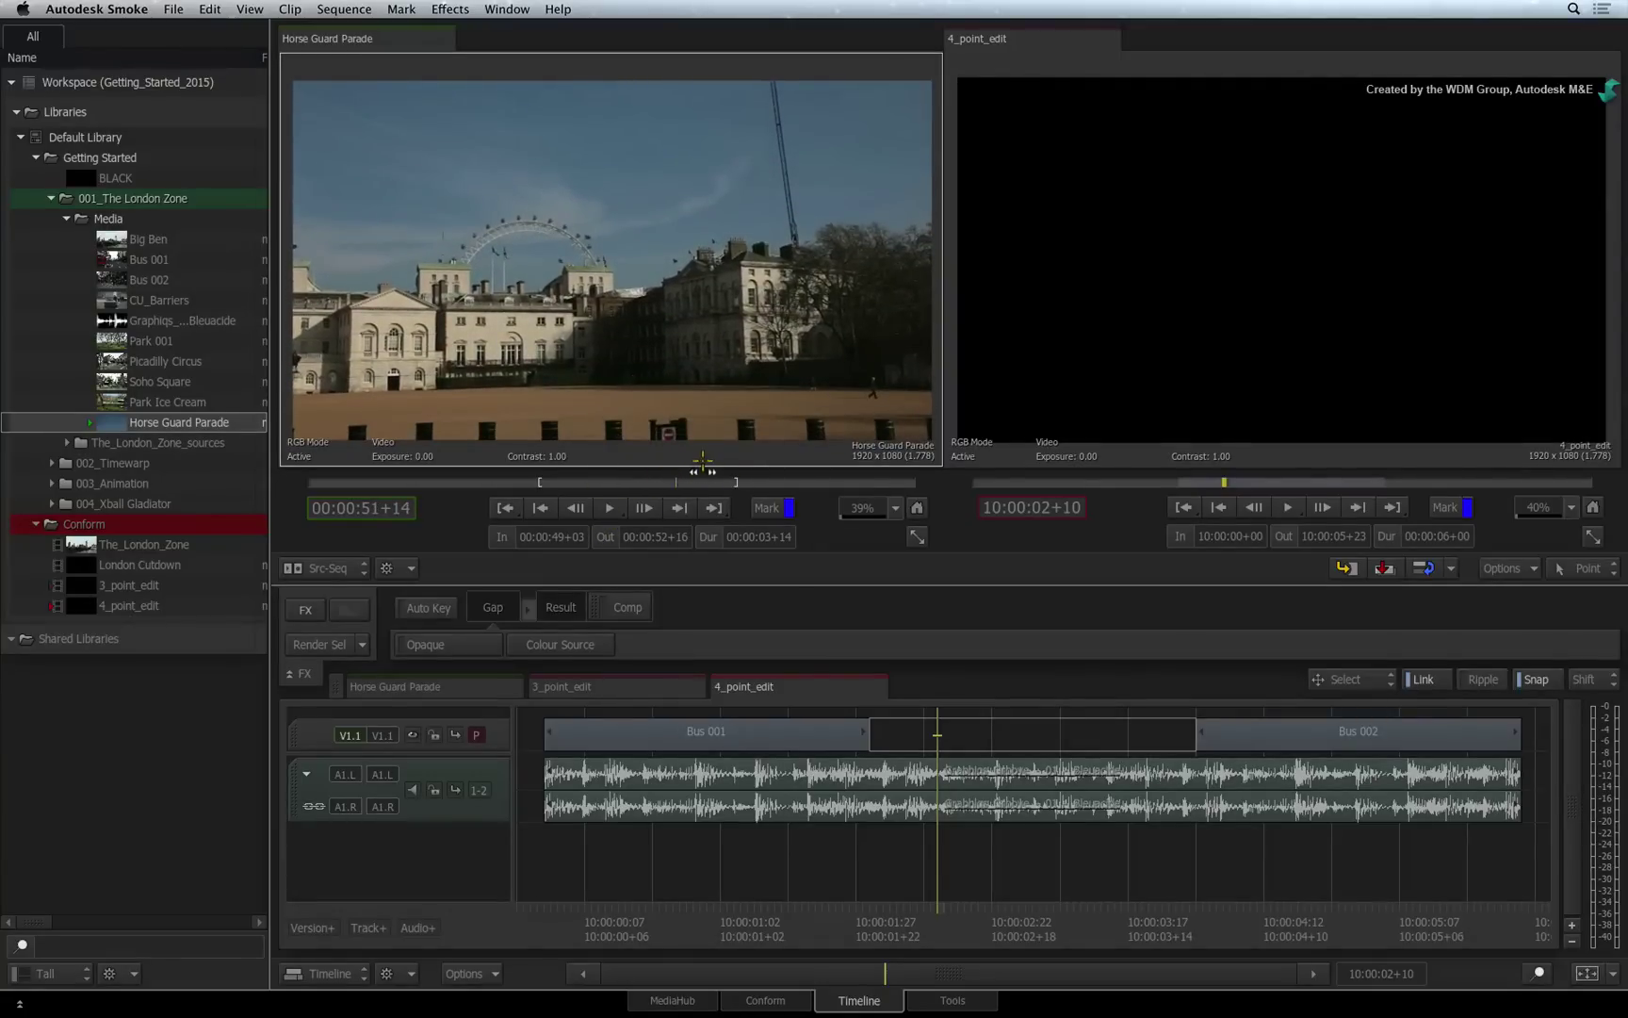
key(x)
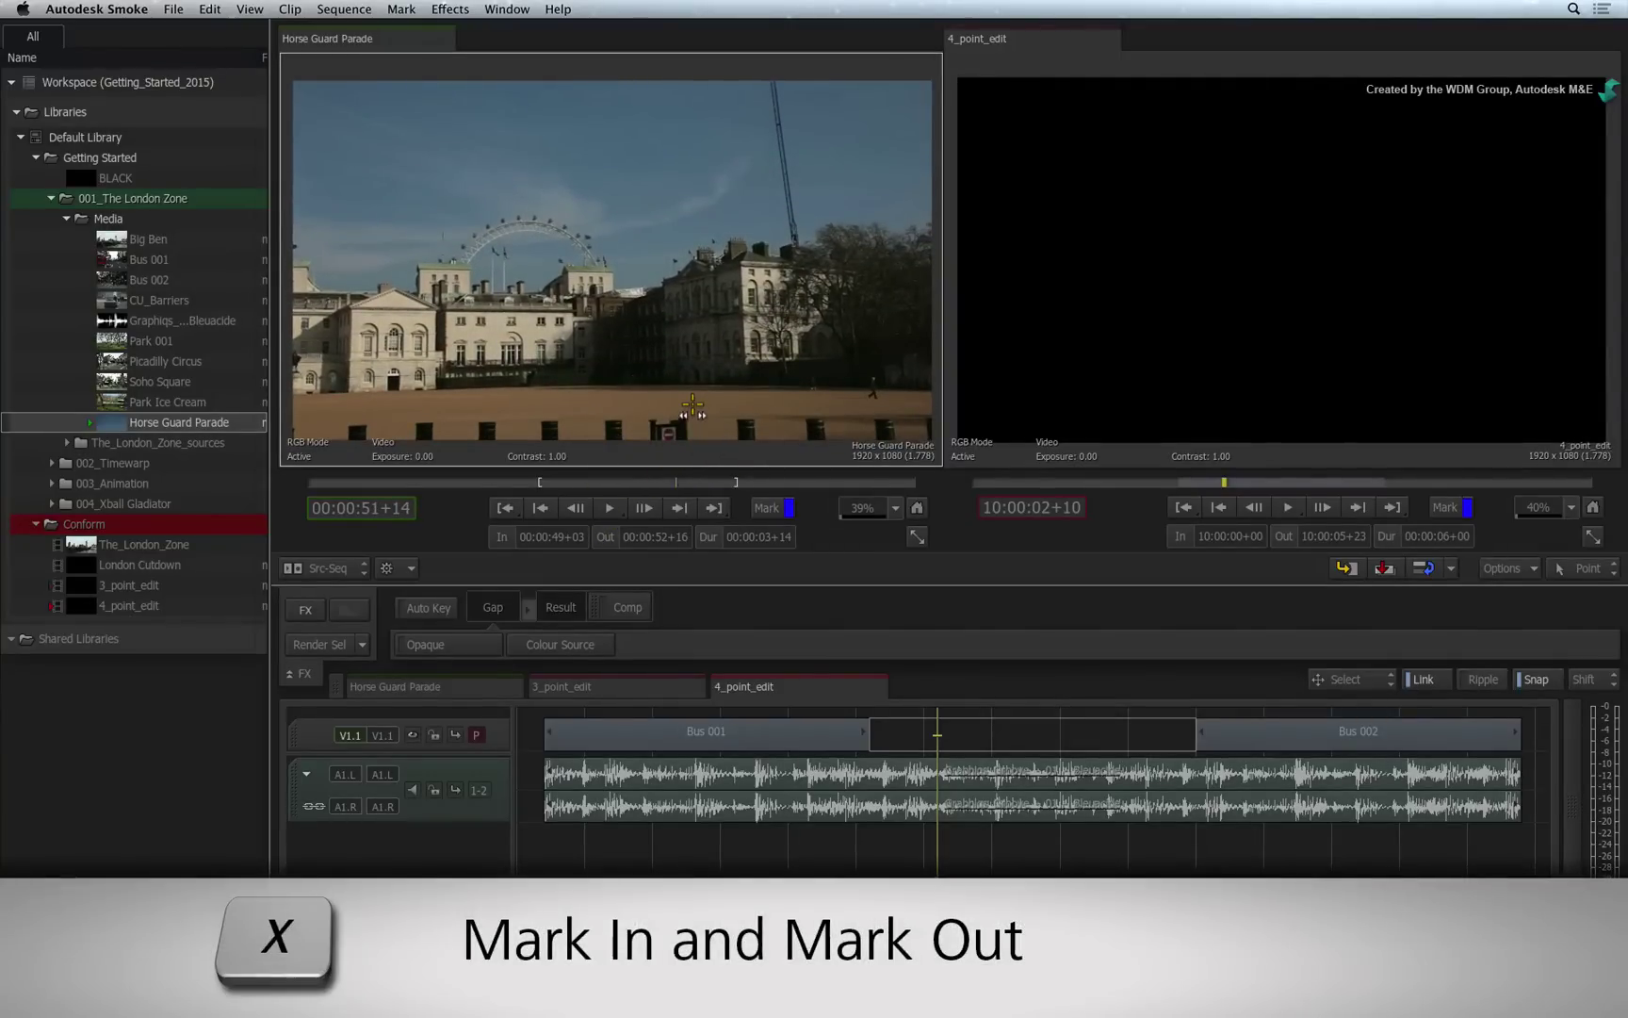
key(x)
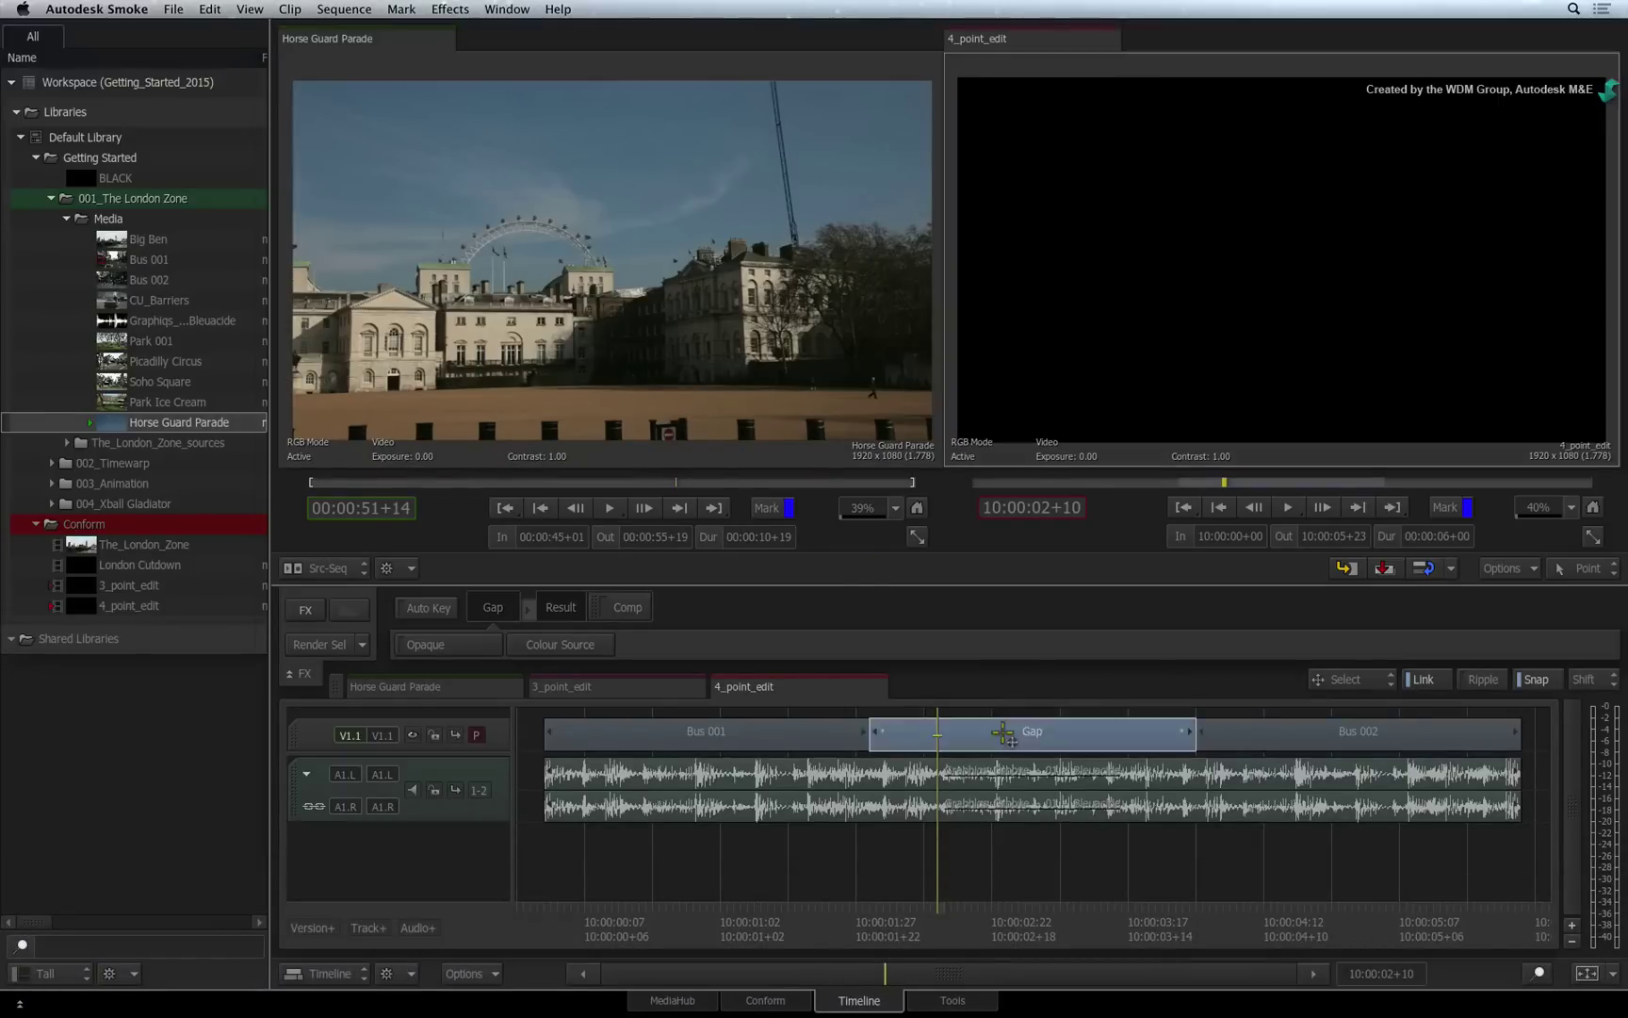
key(x)
drag(971, 763, 878, 908)
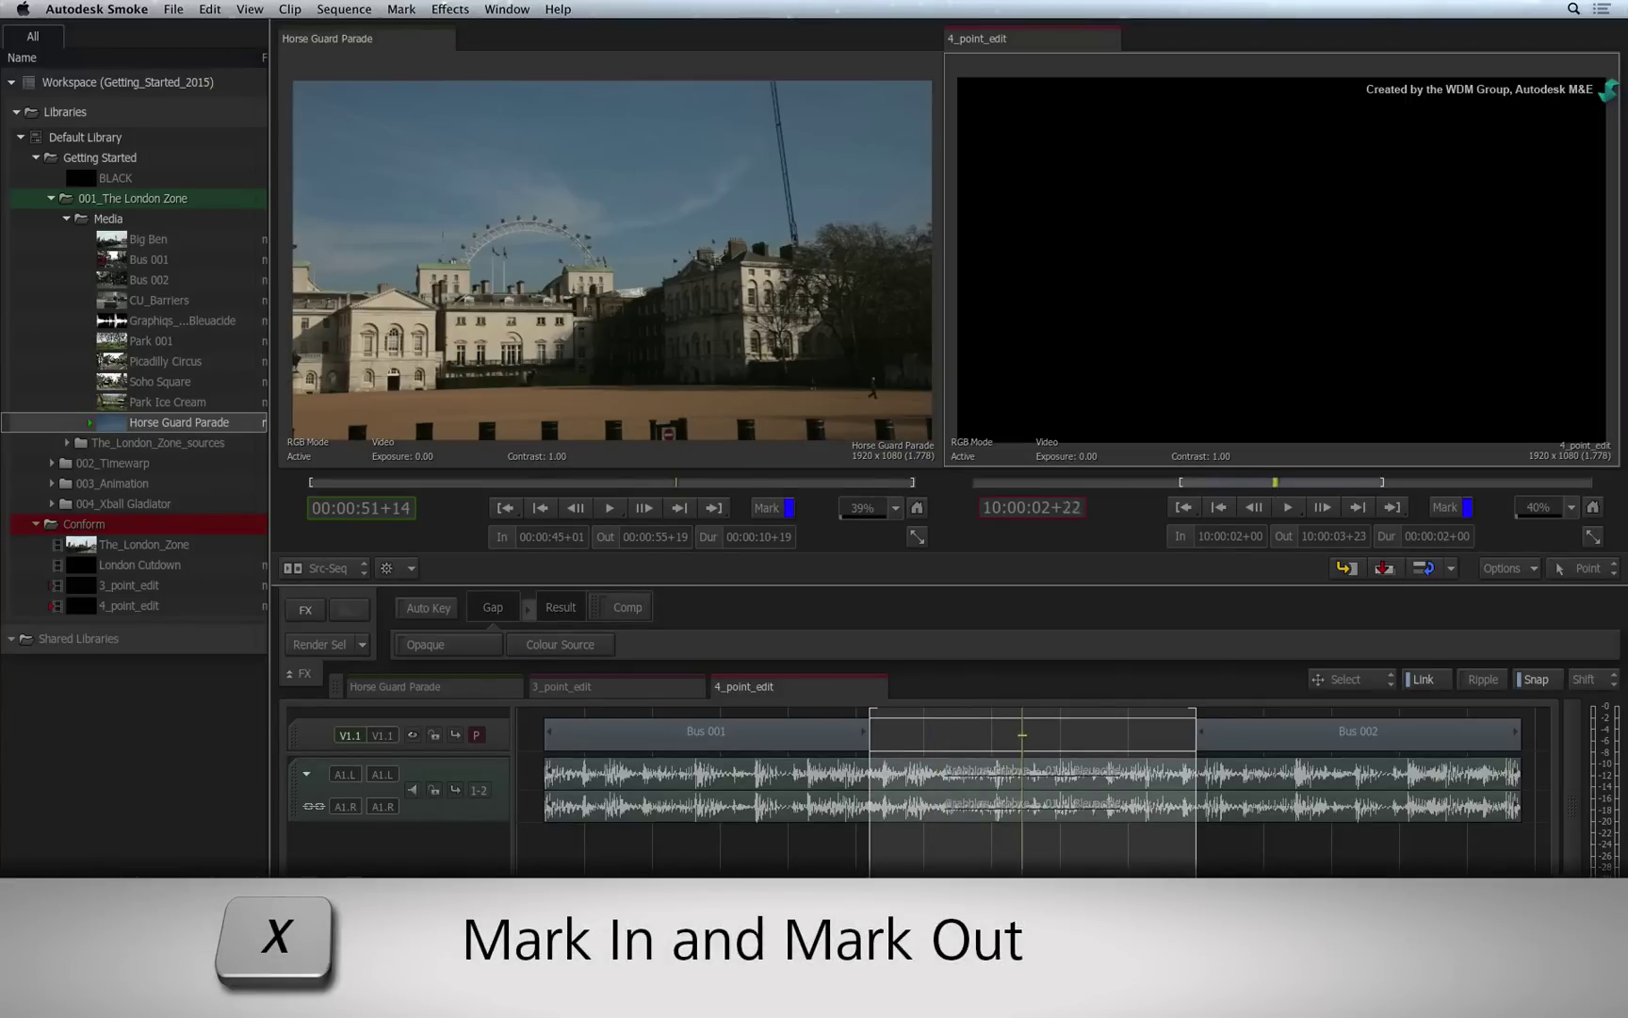
Step: Overwrite Horse Guard Parade into the marked gap, then return to 10:00:02+00
key(F10)
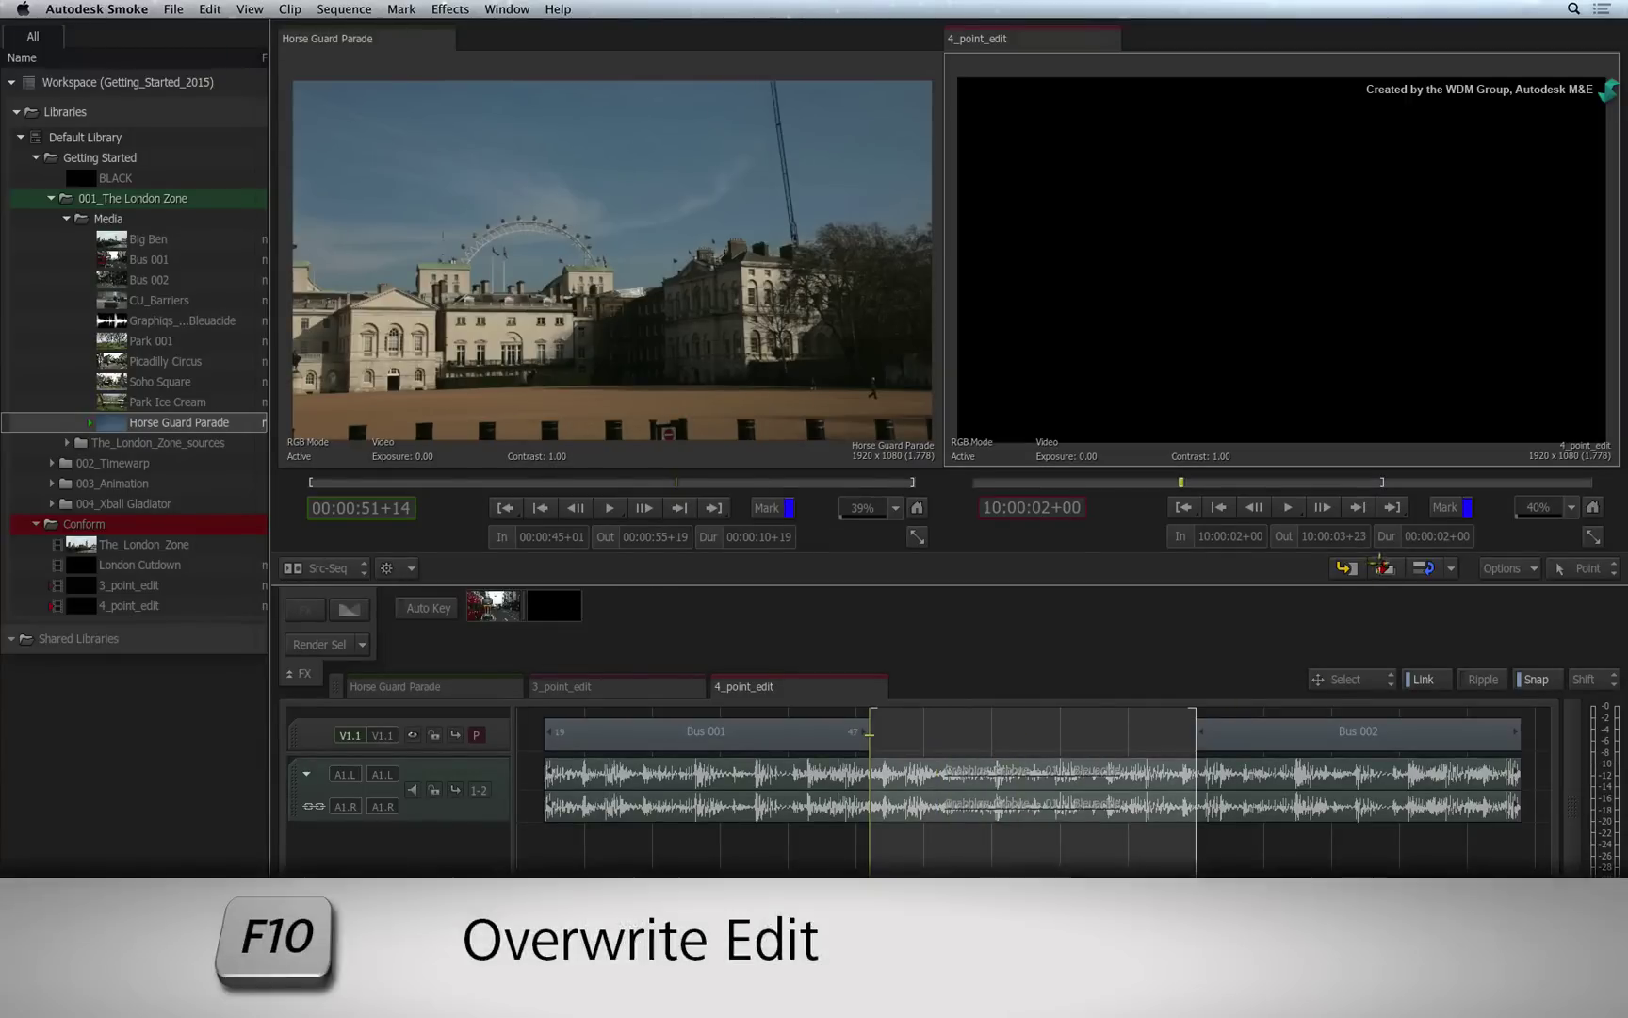
key(F10)
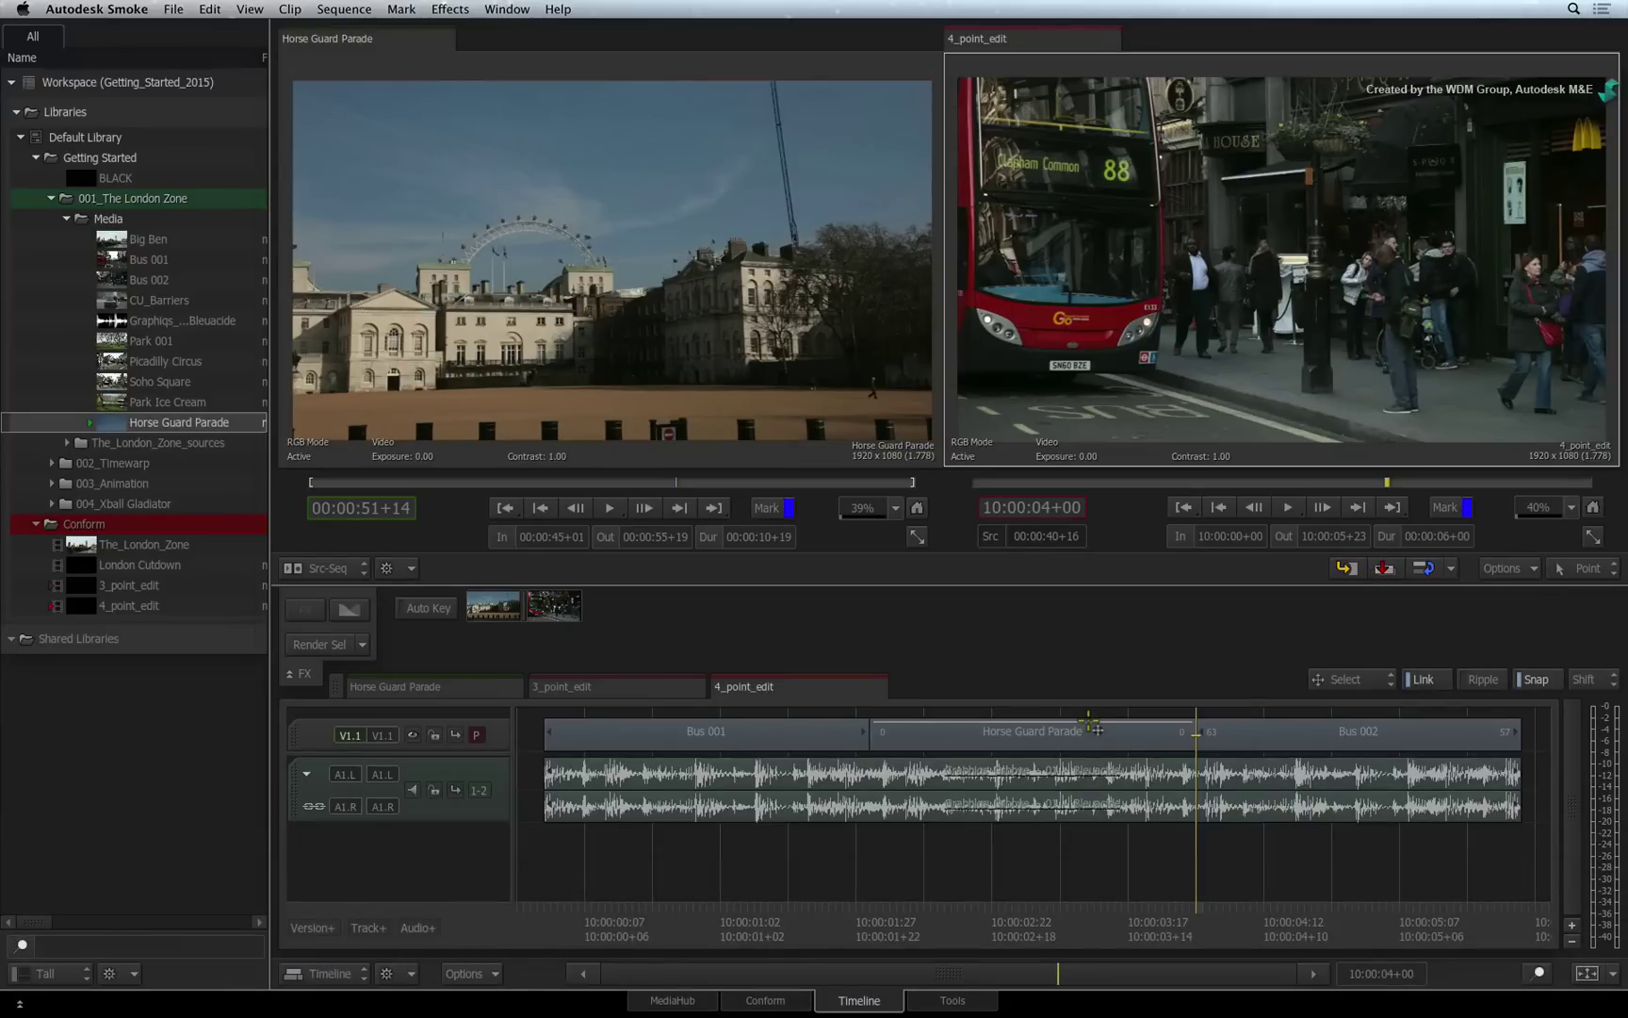
drag(1197, 916, 868, 913)
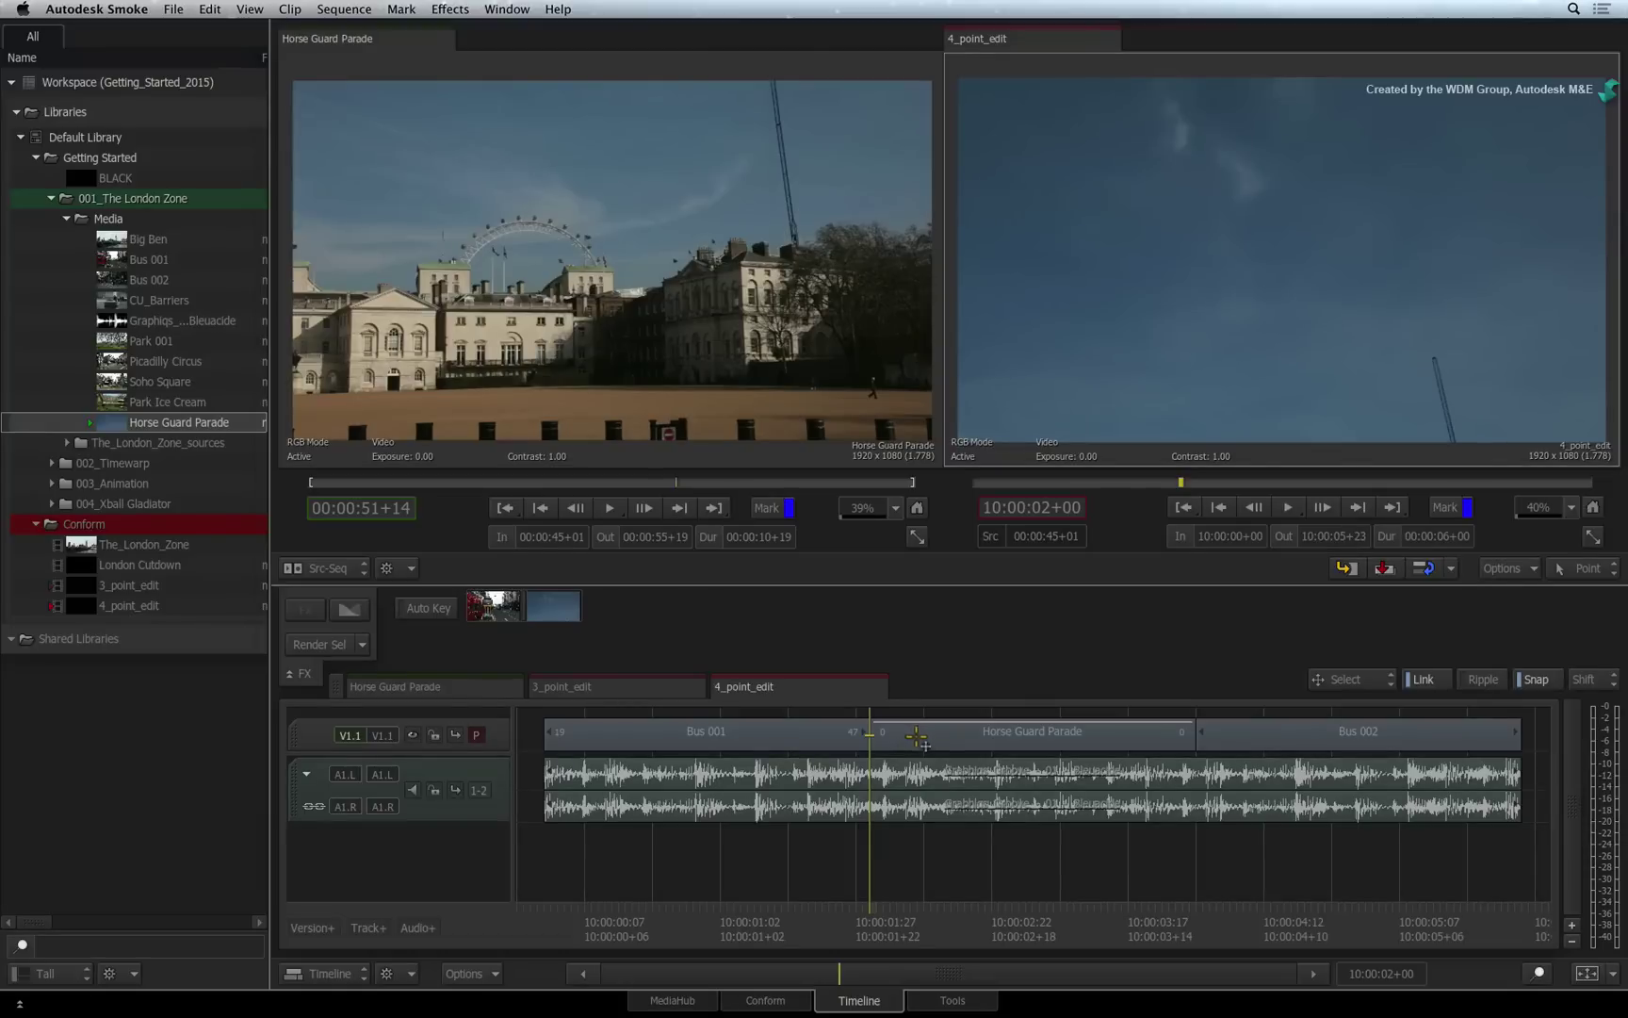
Step: Inspect Horse Guard Parade's 539.58% Timewarp, then play from Bus 001 through to Bus 002
click(916, 736)
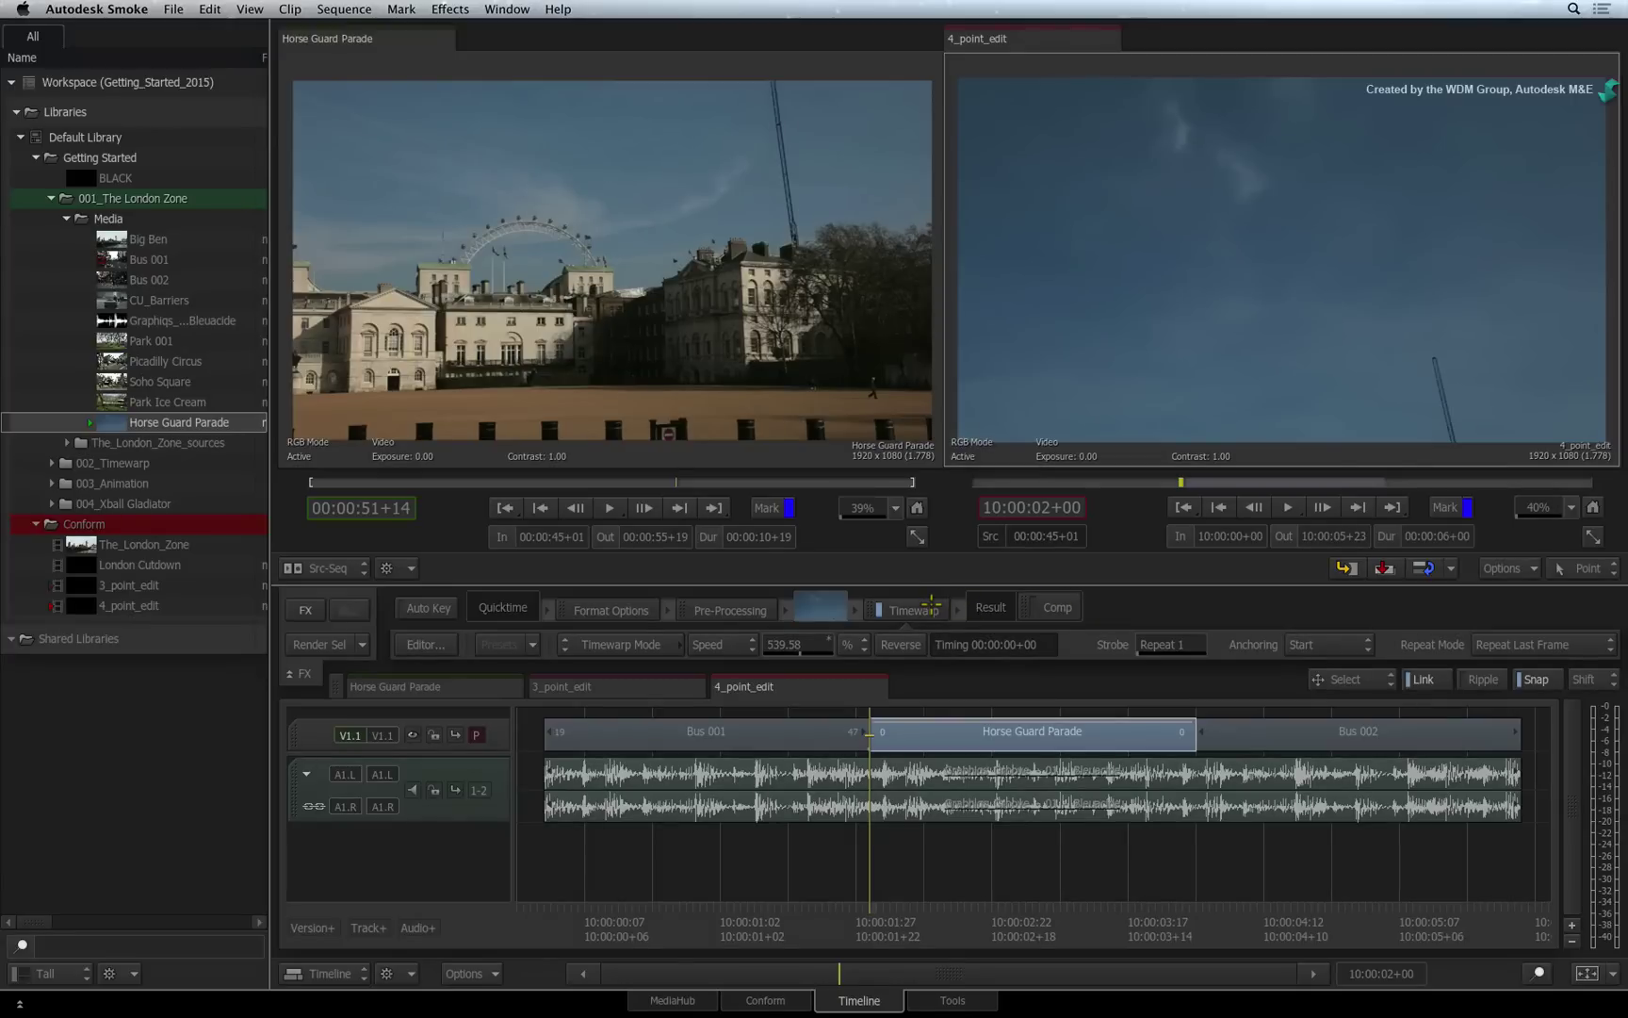
click(933, 608)
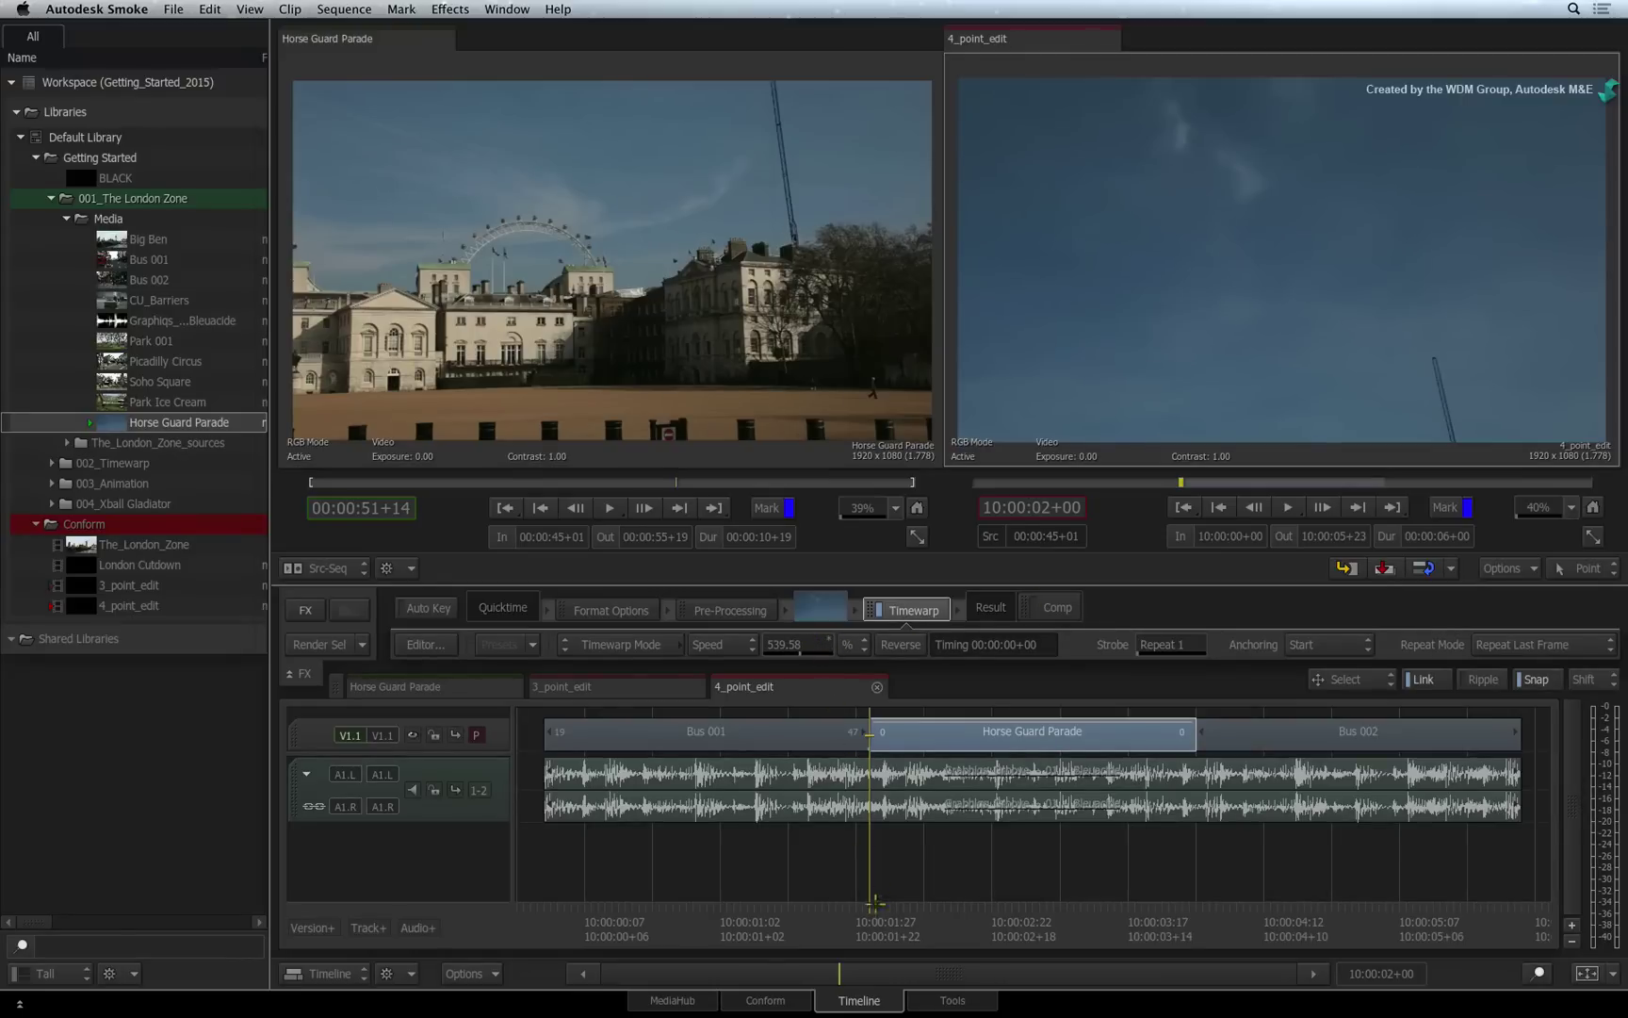
drag(875, 913, 794, 918)
key(space)
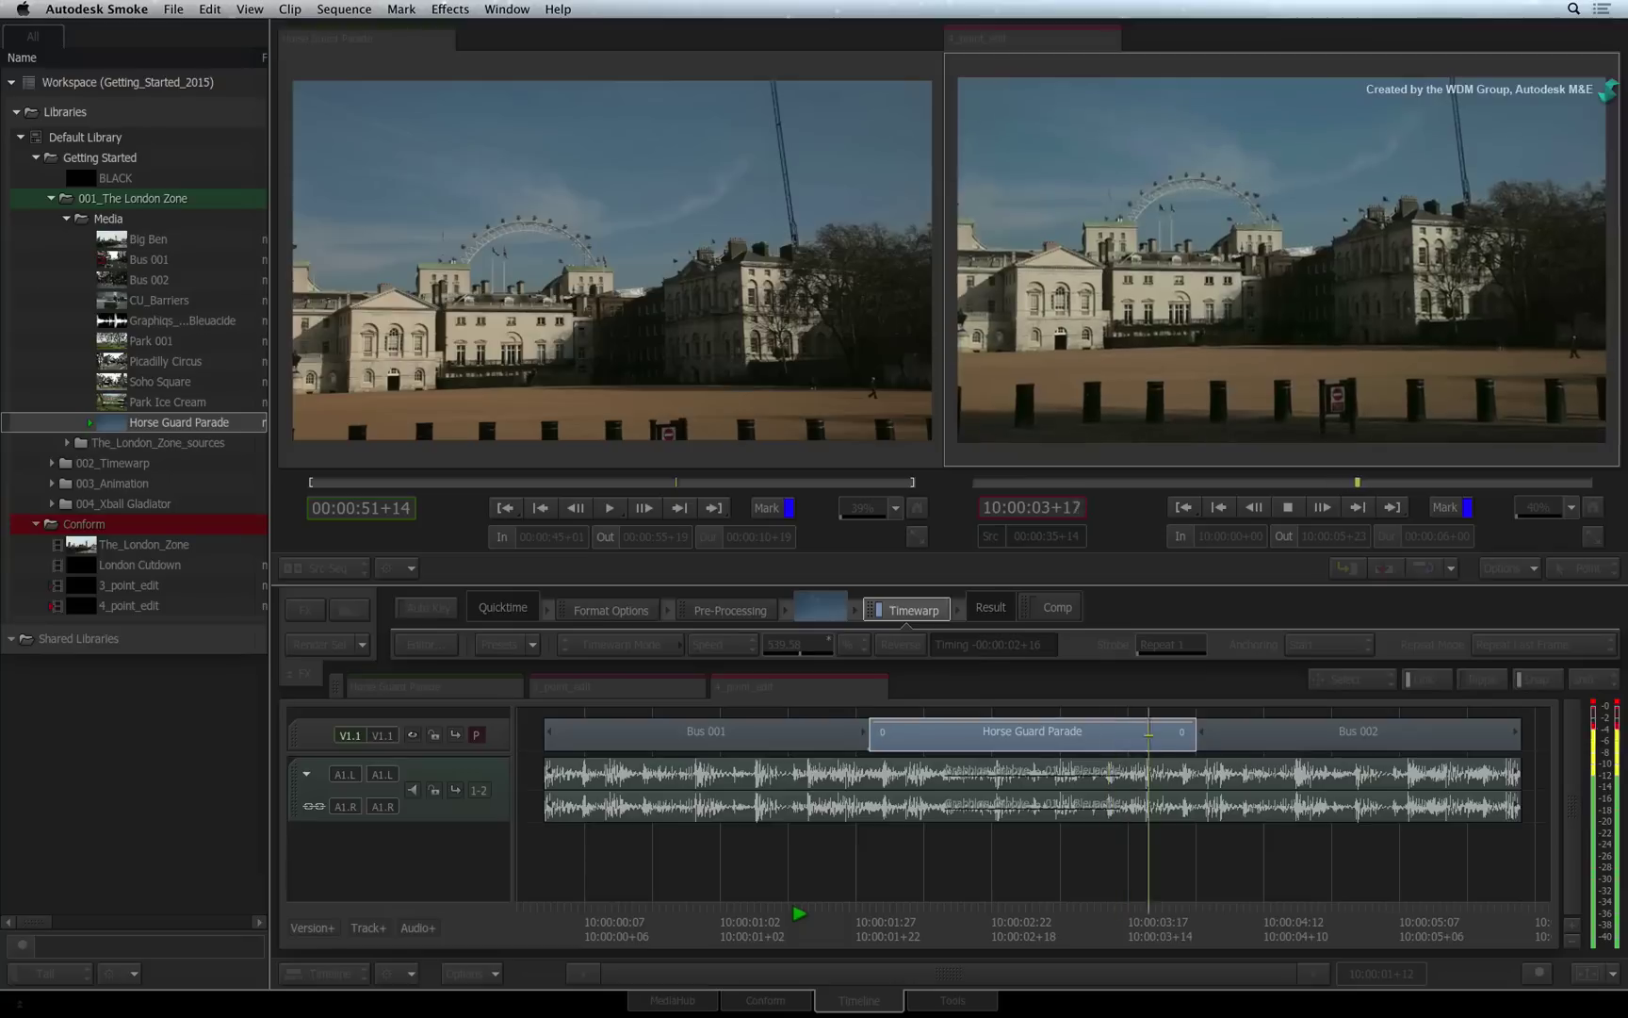
key(space)
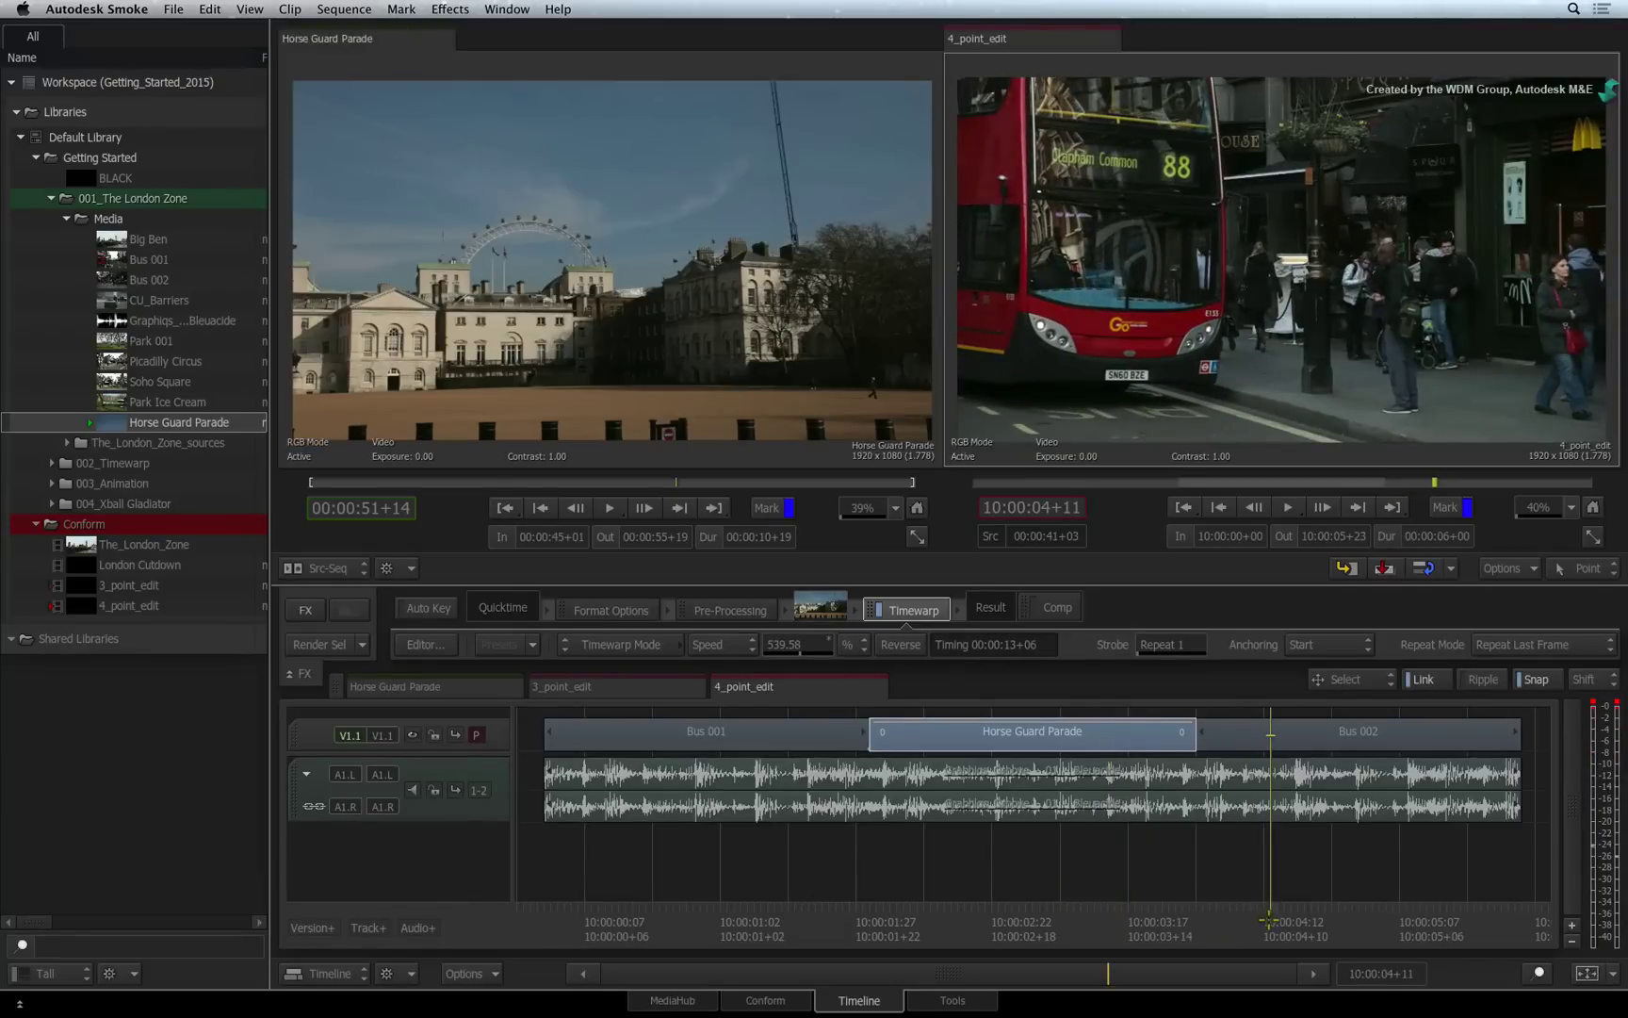